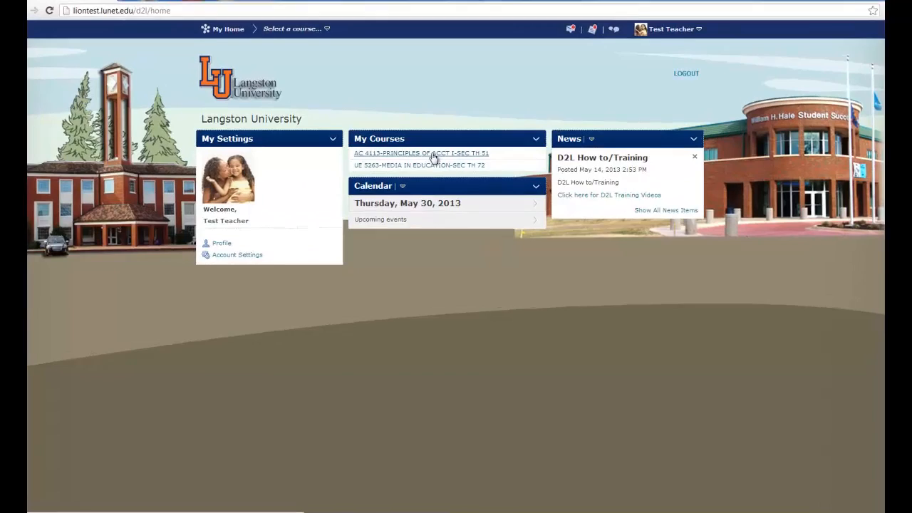
Open the AC 4113 course's quiz management and create a new quiz named Chapter 2 Quiz
click(433, 153)
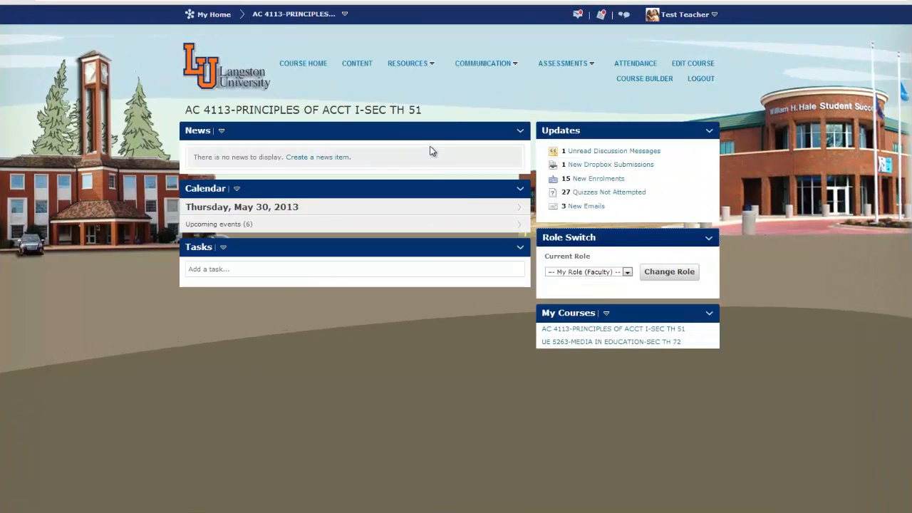
click(592, 66)
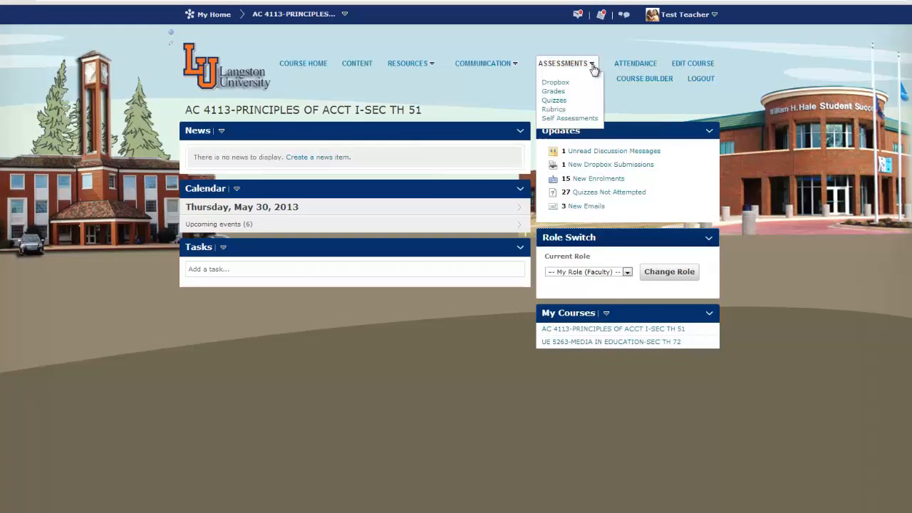
click(553, 100)
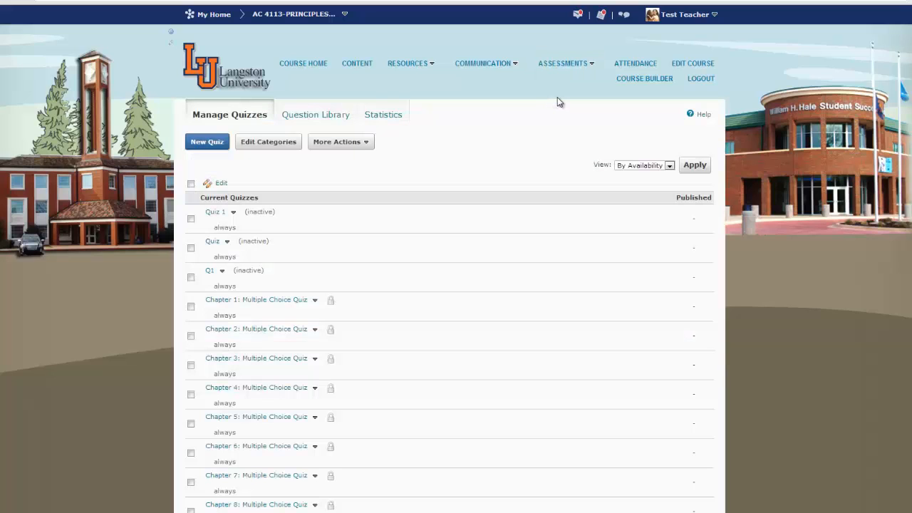
click(208, 145)
click(228, 188)
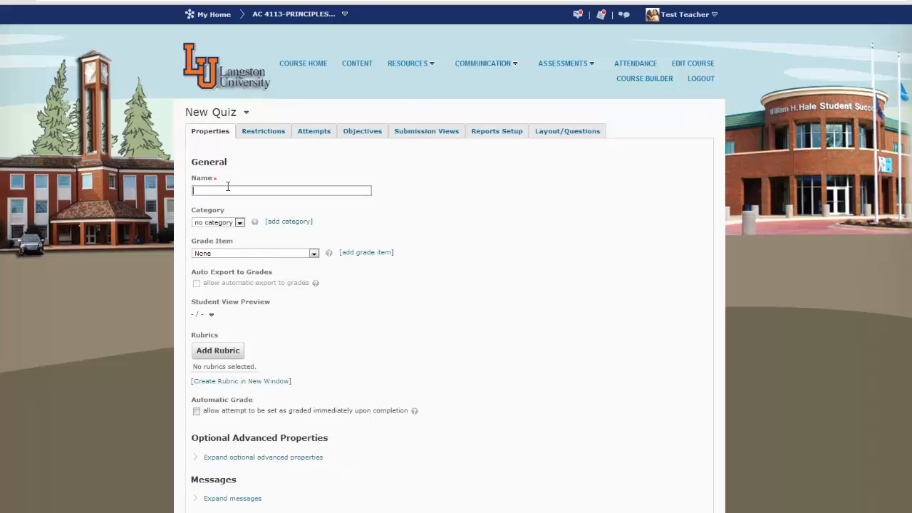
text(Chap)
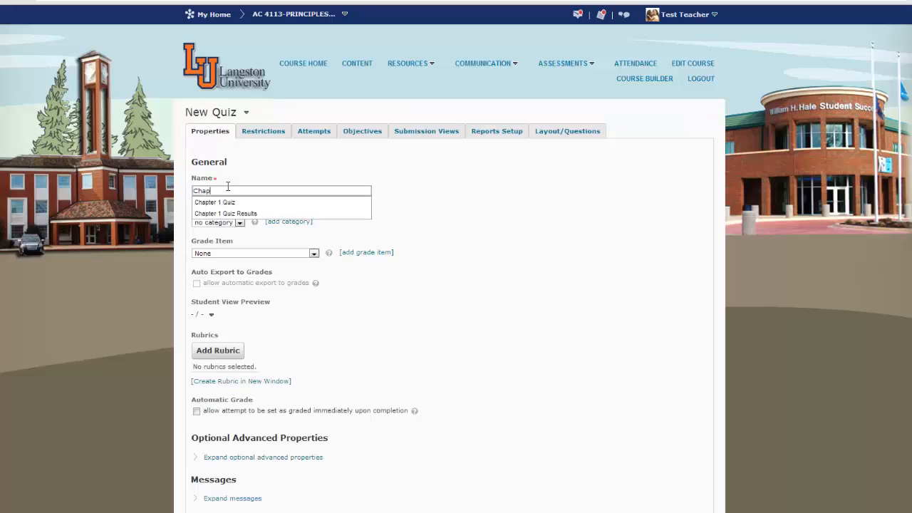
text(ter 2 Quiz)
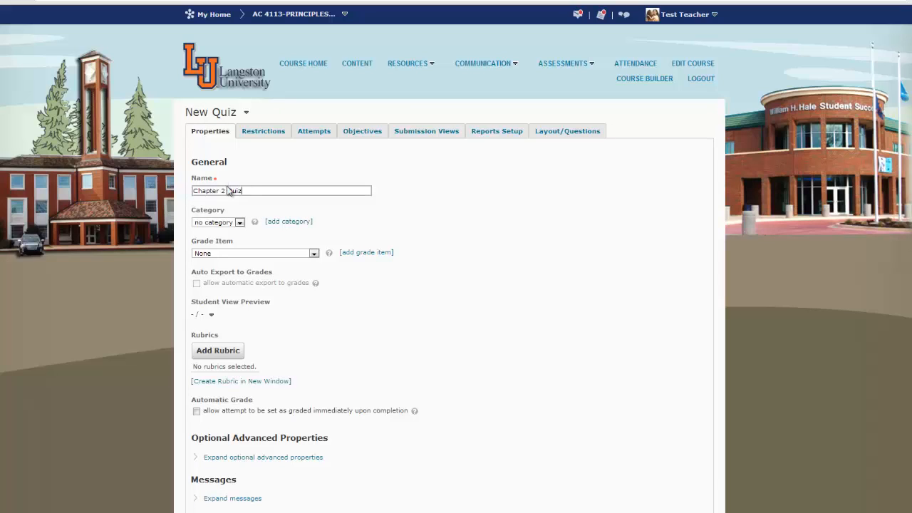
Link the quiz to the Chapter 2: Multiple Choice Quiz grade item and enable automatic export to grades and automatic grading
click(313, 254)
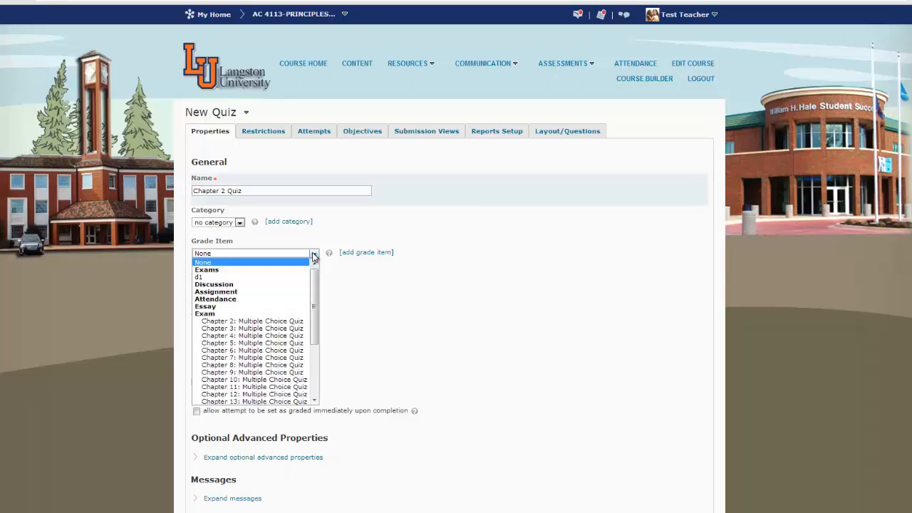
click(290, 322)
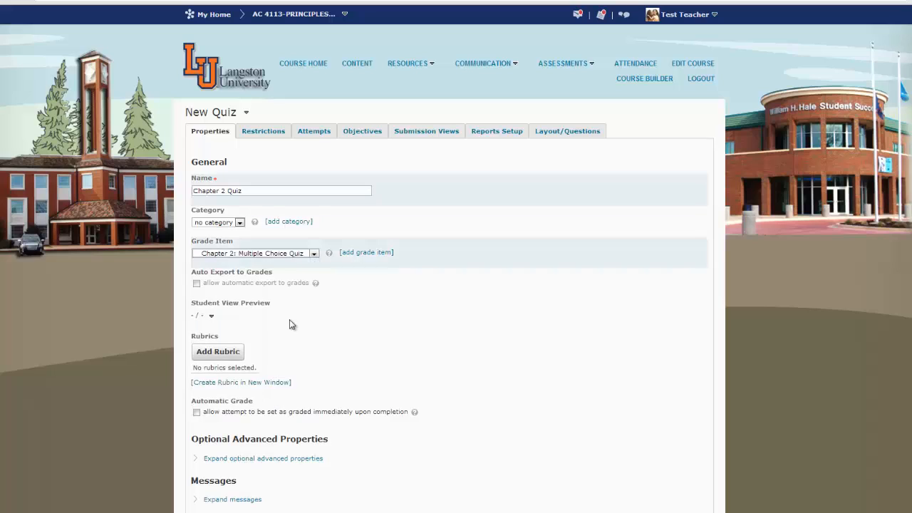
click(198, 283)
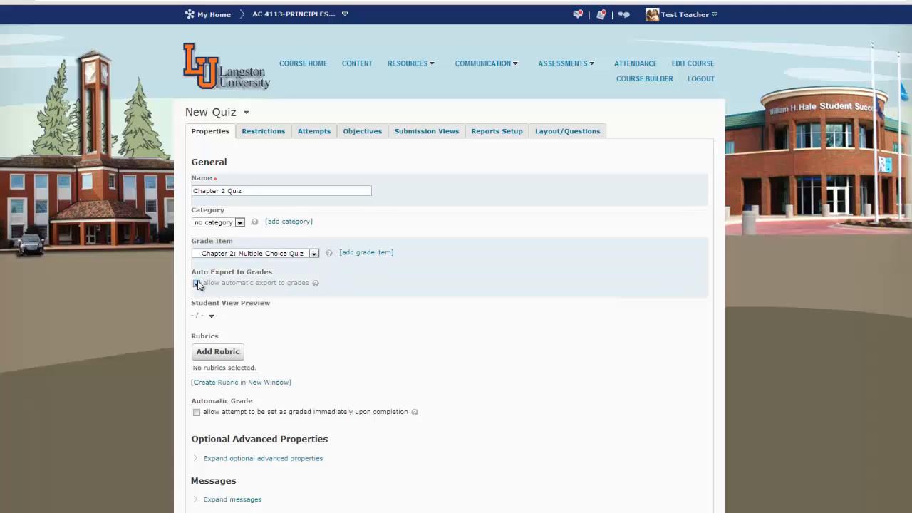
click(196, 412)
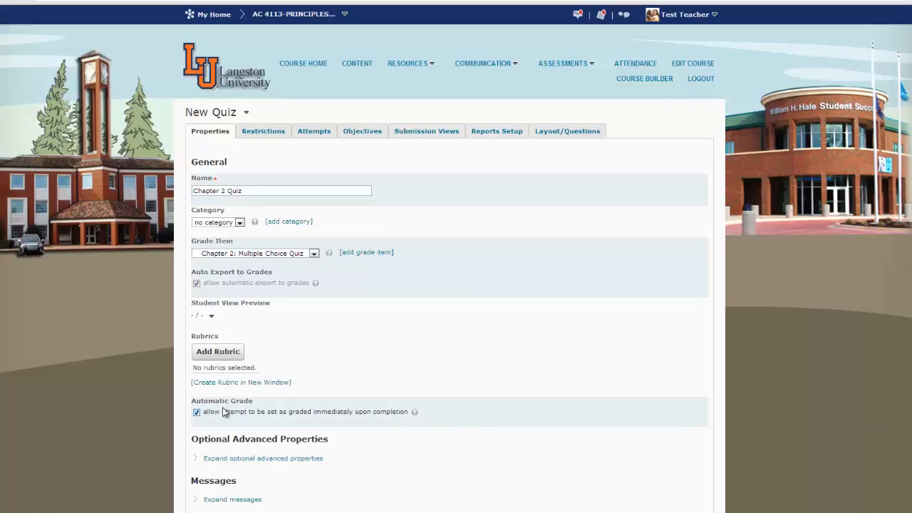
Set the quiz availability status to Active in the restrictions
click(263, 132)
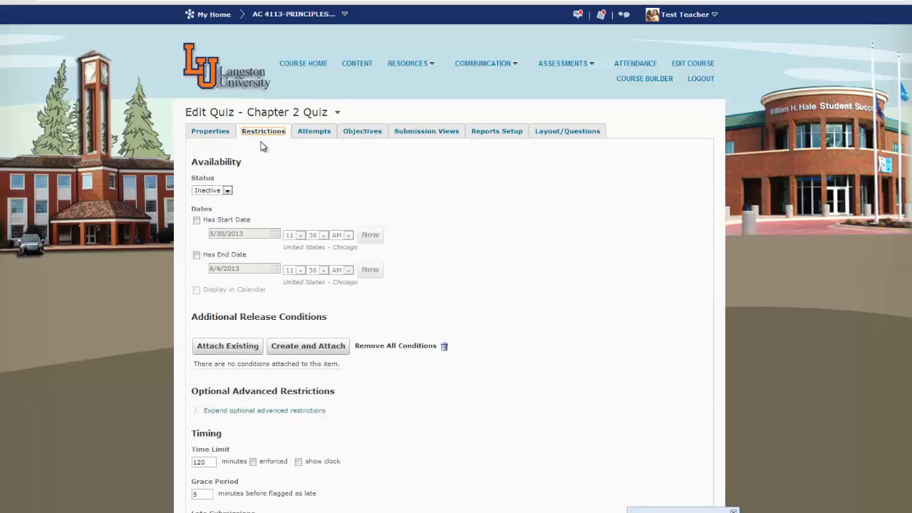
click(227, 190)
click(226, 200)
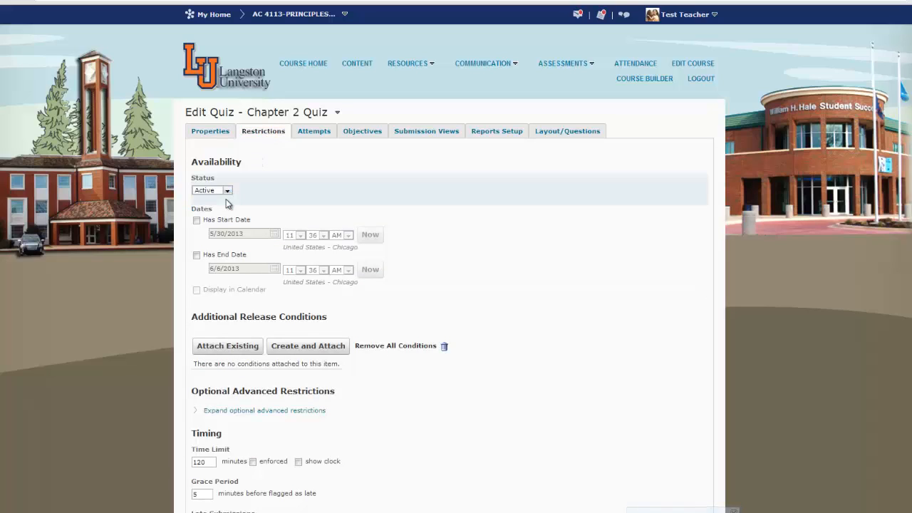
Enable a start date of 5/31/2013 at 9:00 AM
click(197, 221)
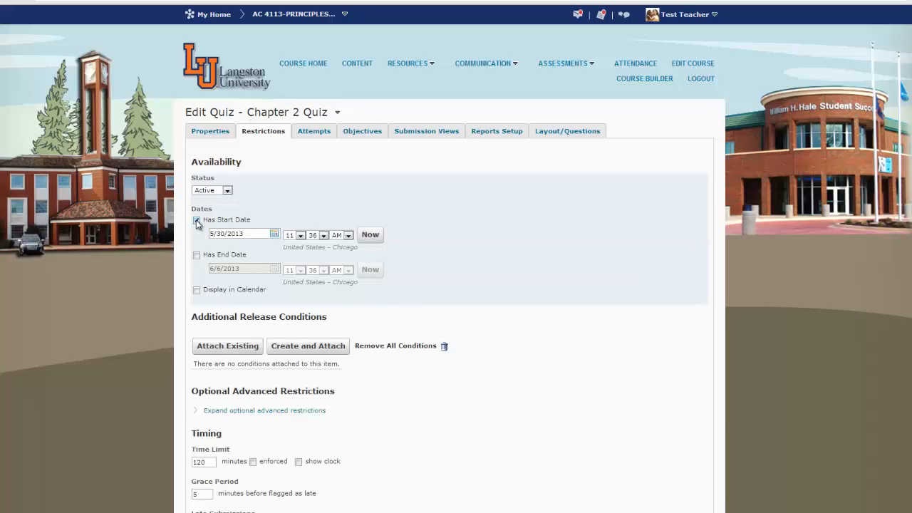
click(275, 235)
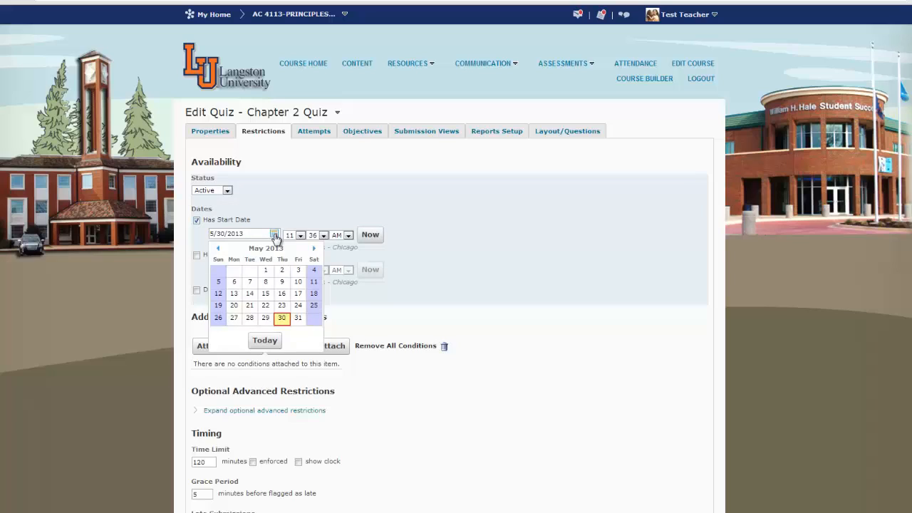
click(298, 319)
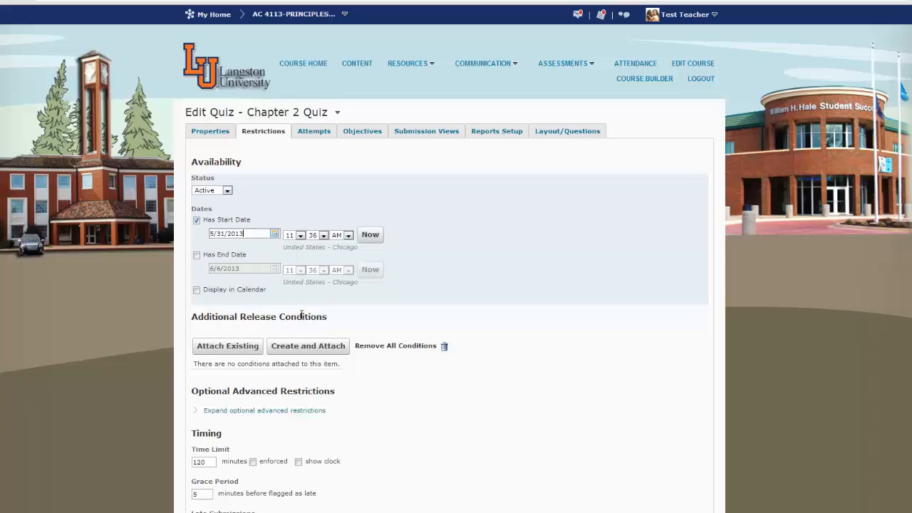
click(300, 235)
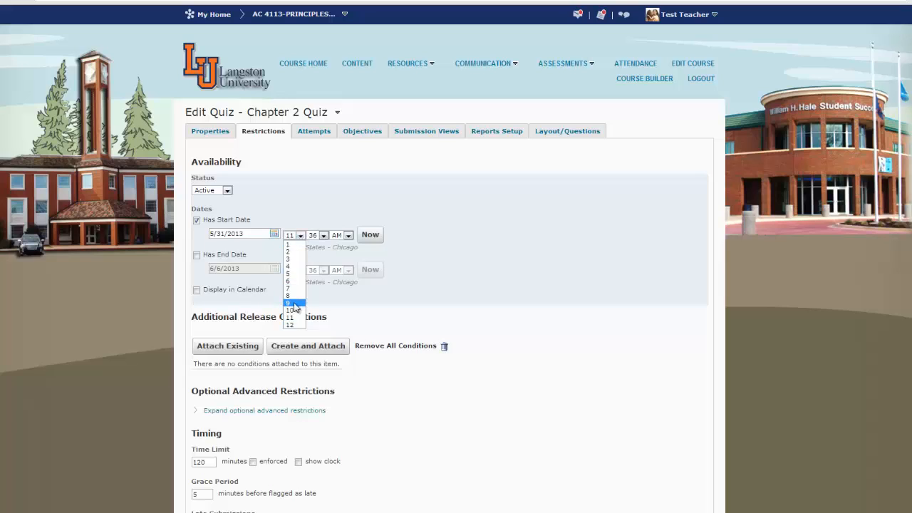
click(293, 301)
click(324, 235)
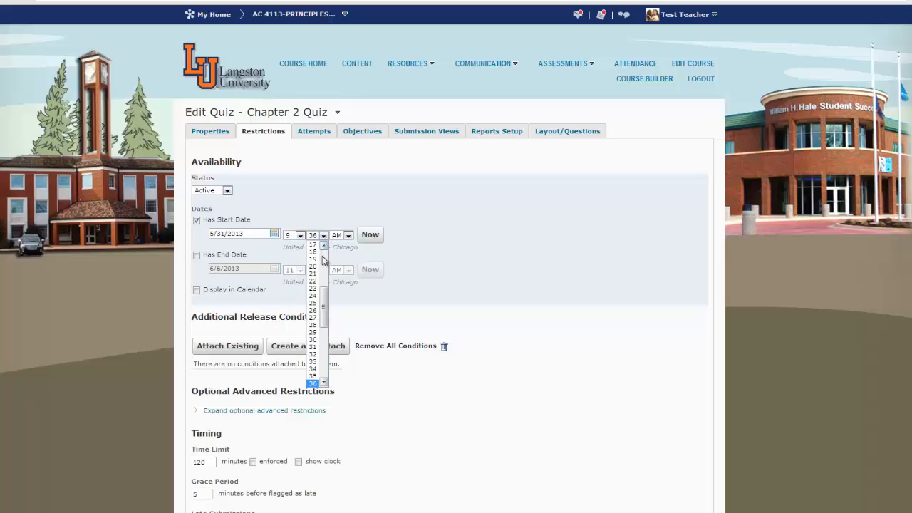
click(313, 244)
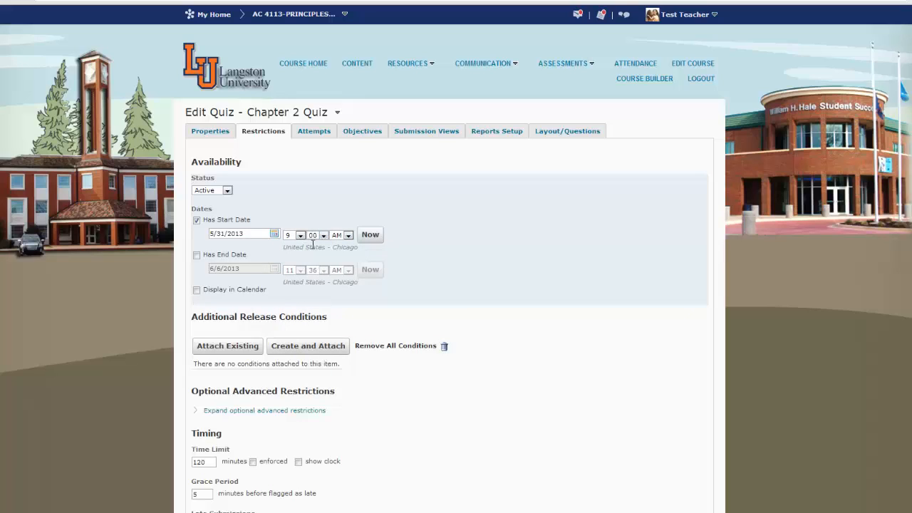
Enable an end date of 5/31/2013 at 10:00 AM
click(198, 256)
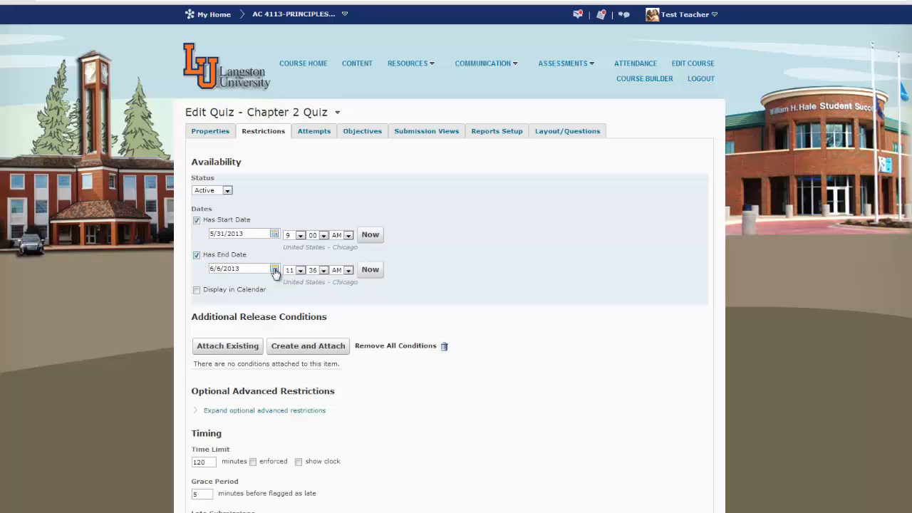
click(274, 269)
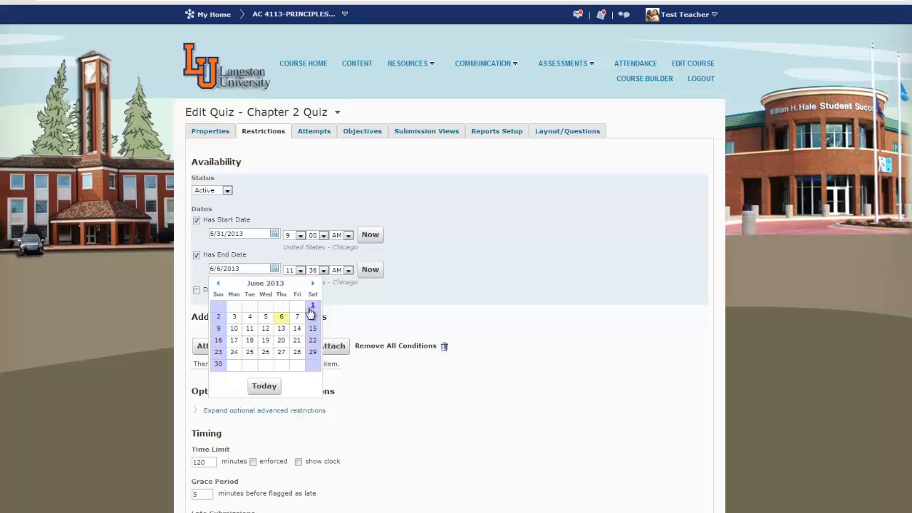
click(219, 285)
click(298, 353)
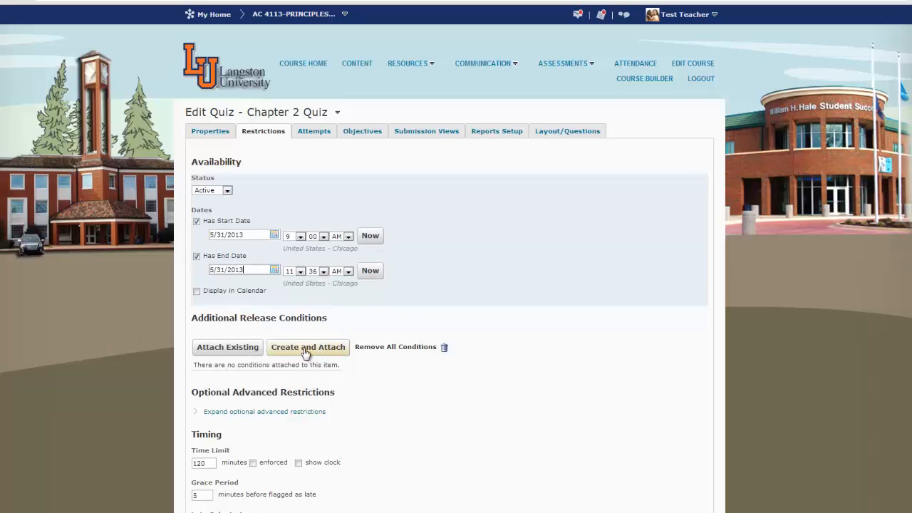
click(300, 271)
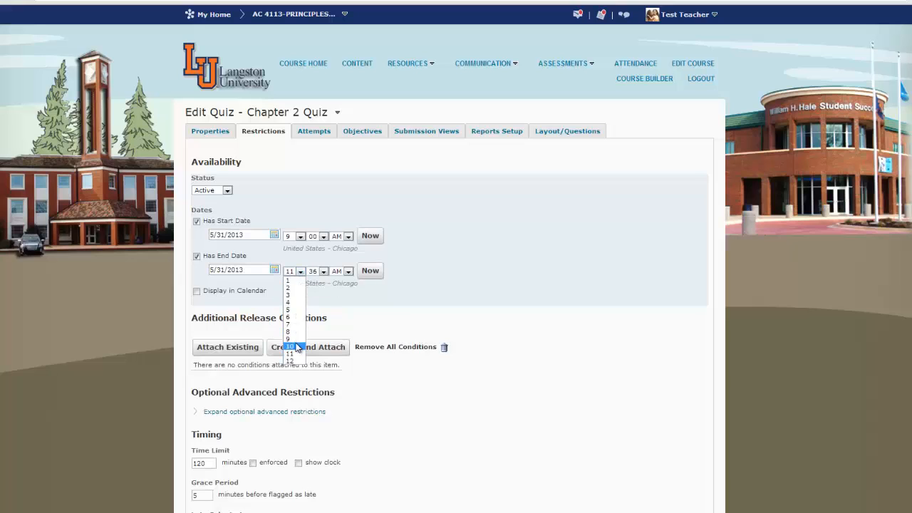
click(297, 347)
click(324, 271)
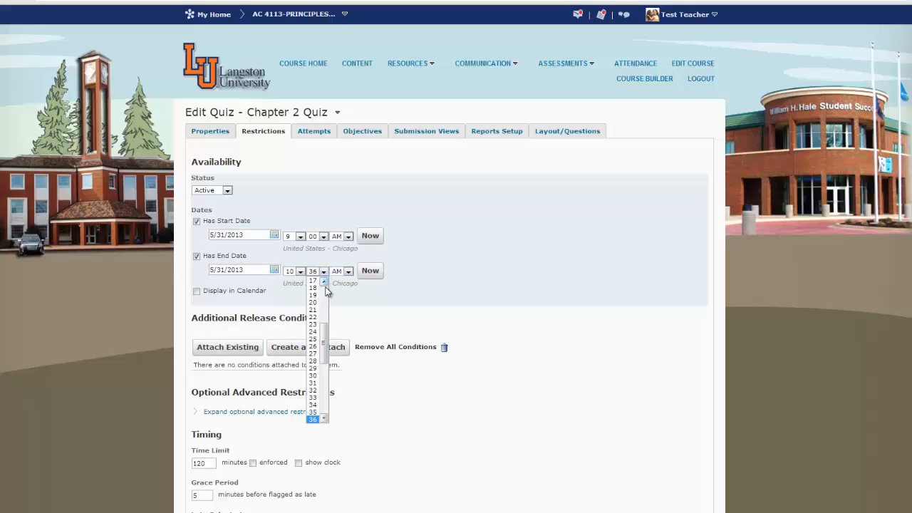
scroll(327, 288, up, 6)
click(314, 278)
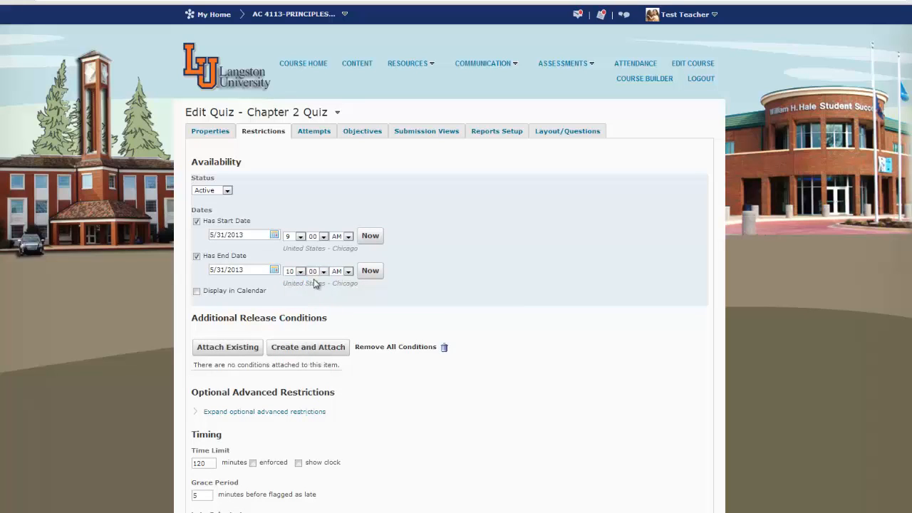
Display the quiz in the calendar and set an enforced 60-minute time limit with the clock shown
click(198, 292)
double_click(204, 463)
text(60)
click(253, 464)
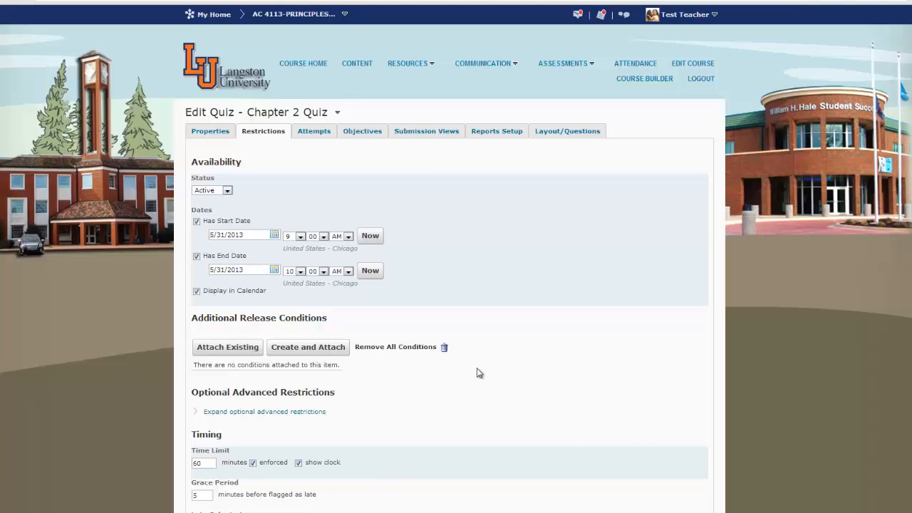
Set the overall grade calculation for attempts to First Attempt
click(315, 131)
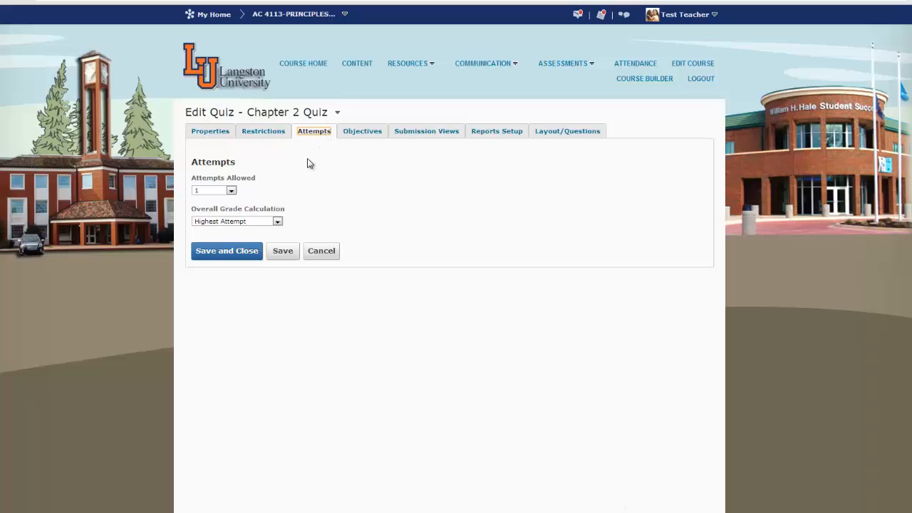
click(277, 222)
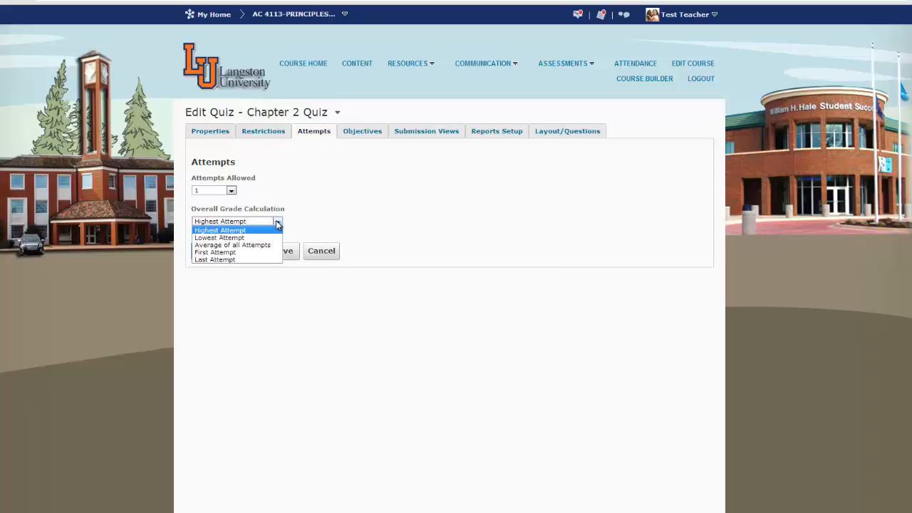
click(255, 253)
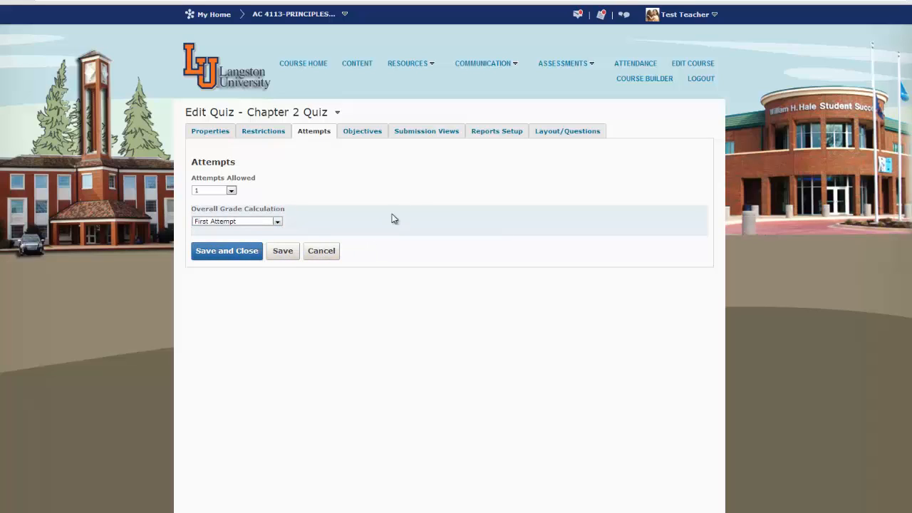
Add and save an additional submission view named Chapter 2 Quiz Results
click(427, 131)
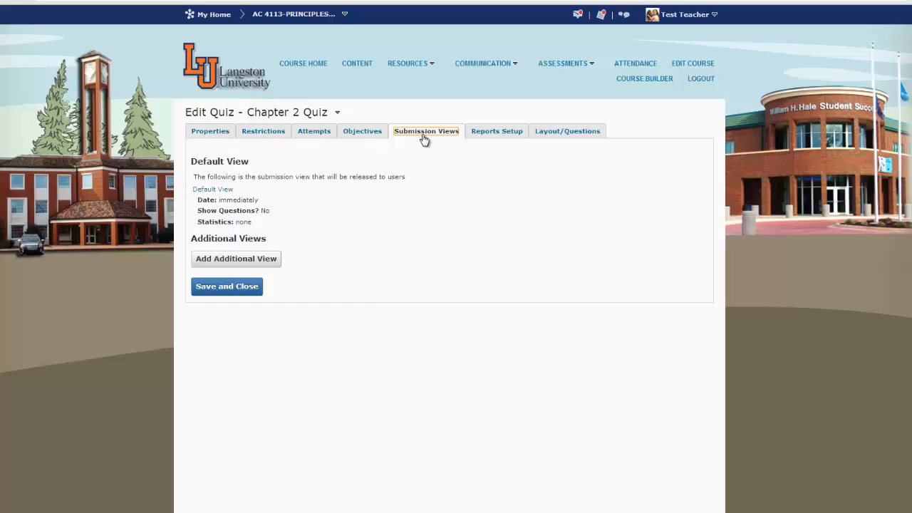
click(269, 260)
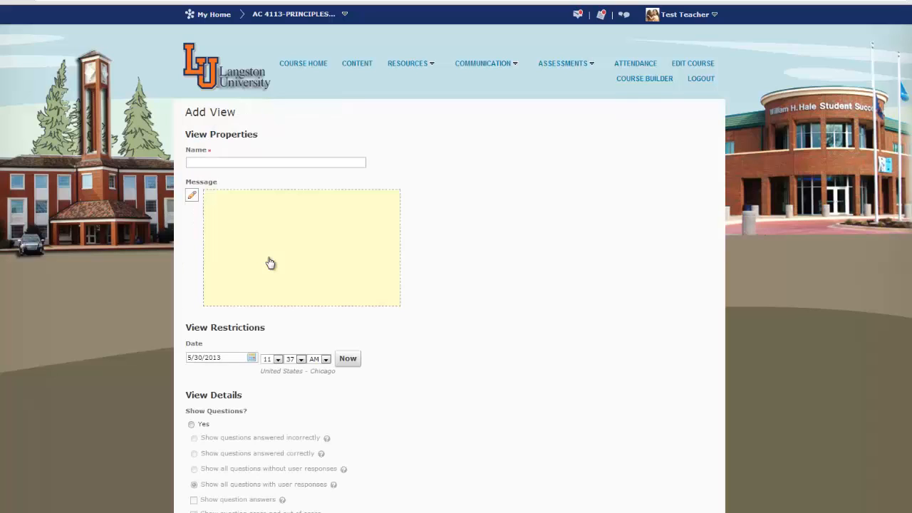
click(223, 158)
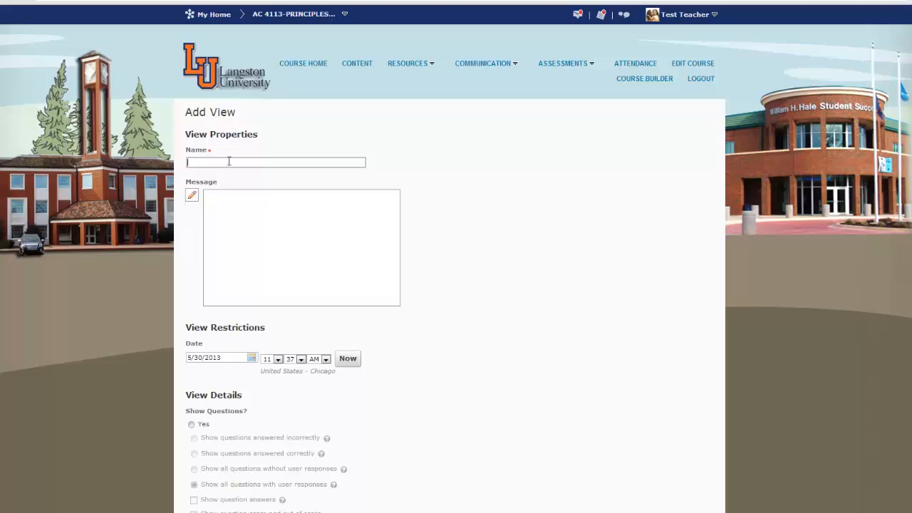
text(Chapter )
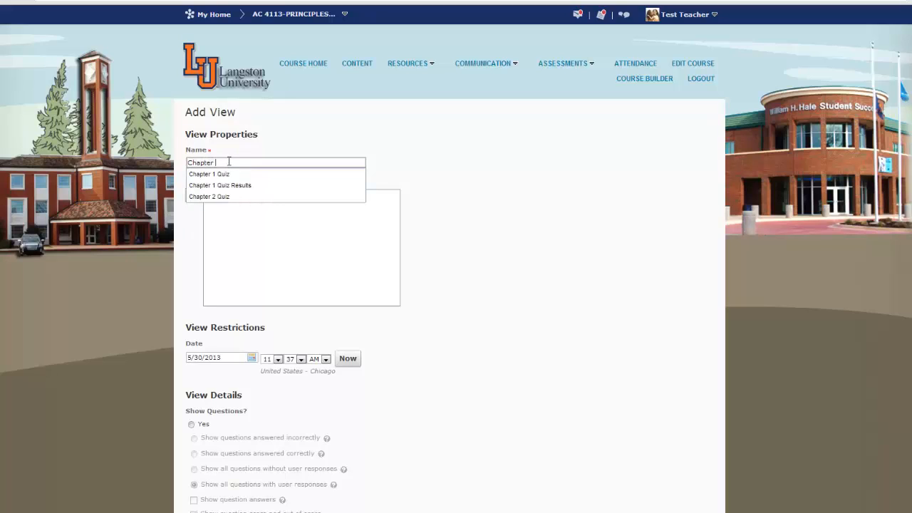
text(2 Quiz )
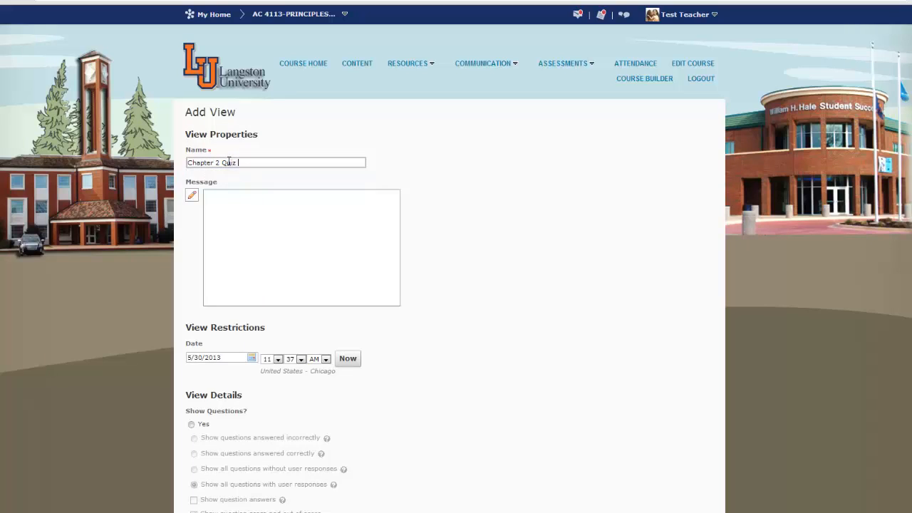
text(Results)
scroll(494, 372, down, 1)
scroll(494, 373, down, 1)
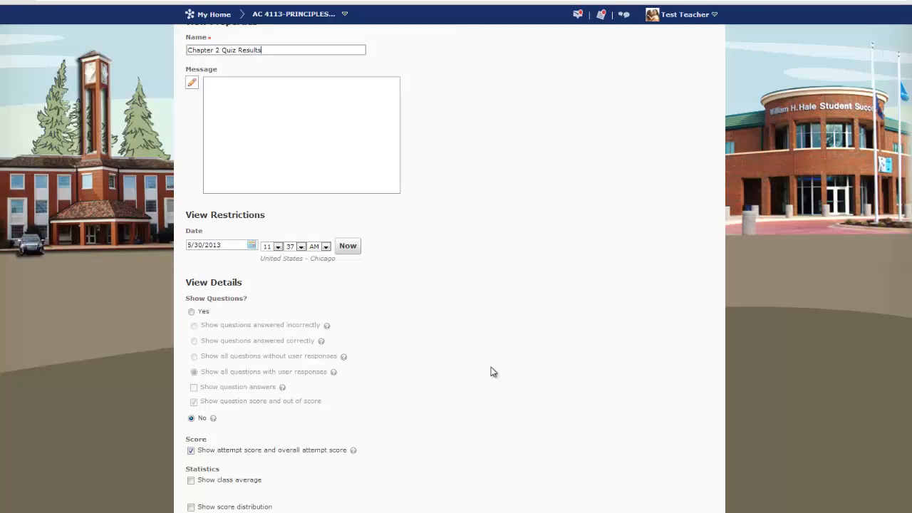
scroll(494, 371, down, 1)
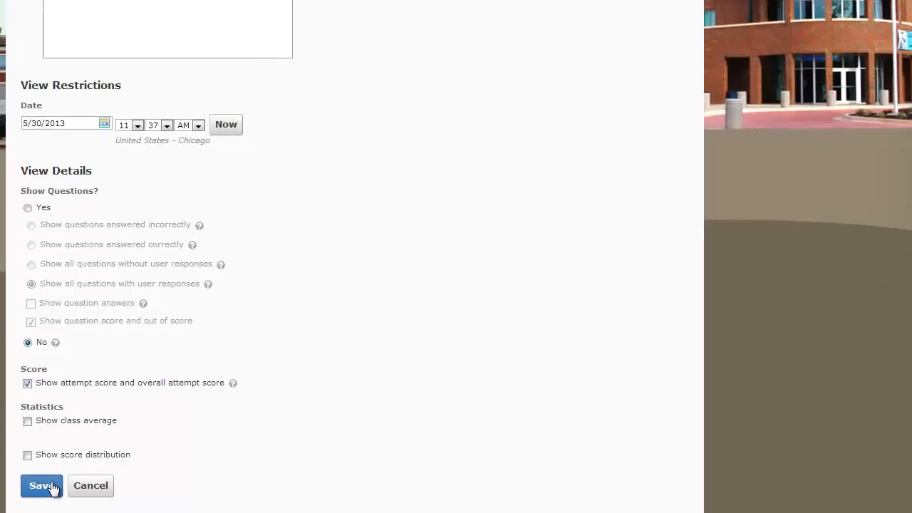
click(43, 486)
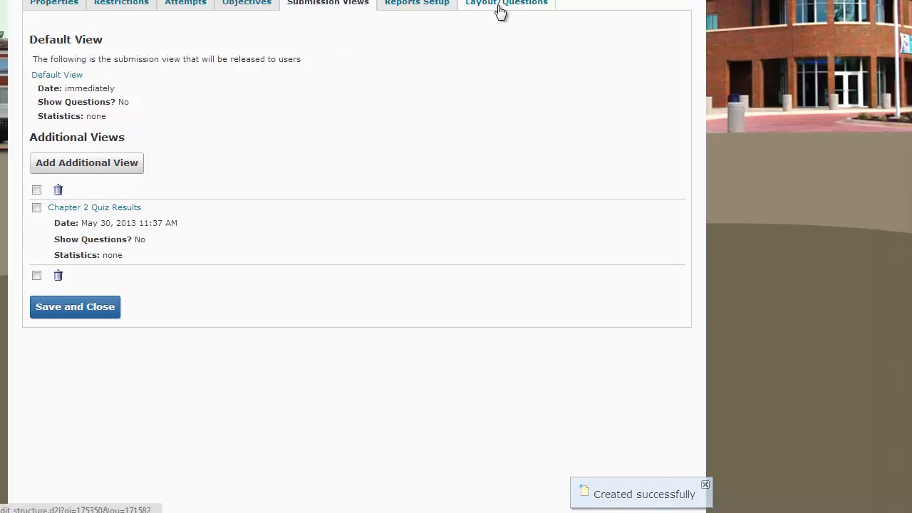
Start a new True or False question in the quiz's layout and set its points to 10
click(572, 107)
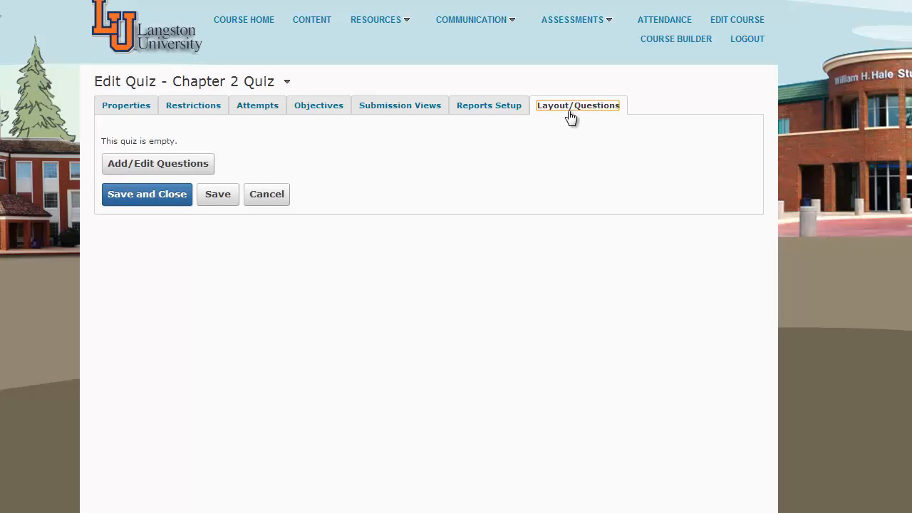
click(178, 170)
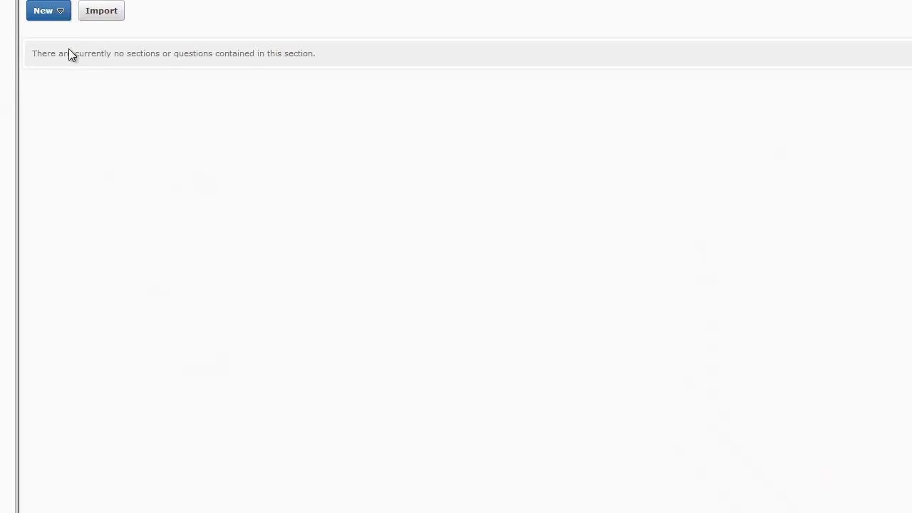
click(61, 12)
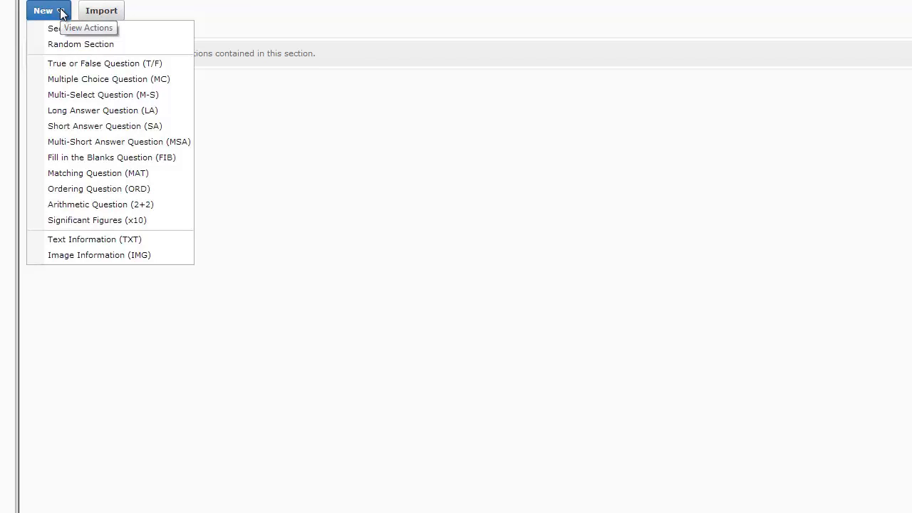
click(70, 64)
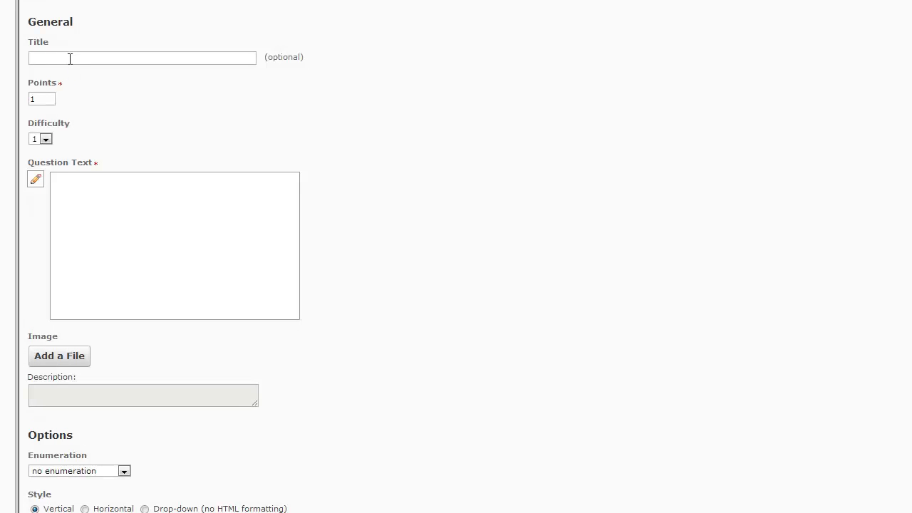
click(70, 59)
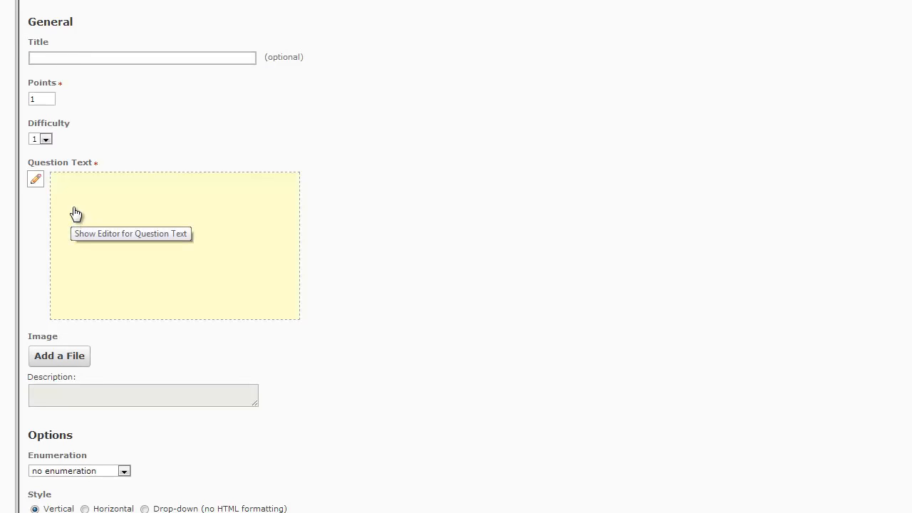
click(41, 98)
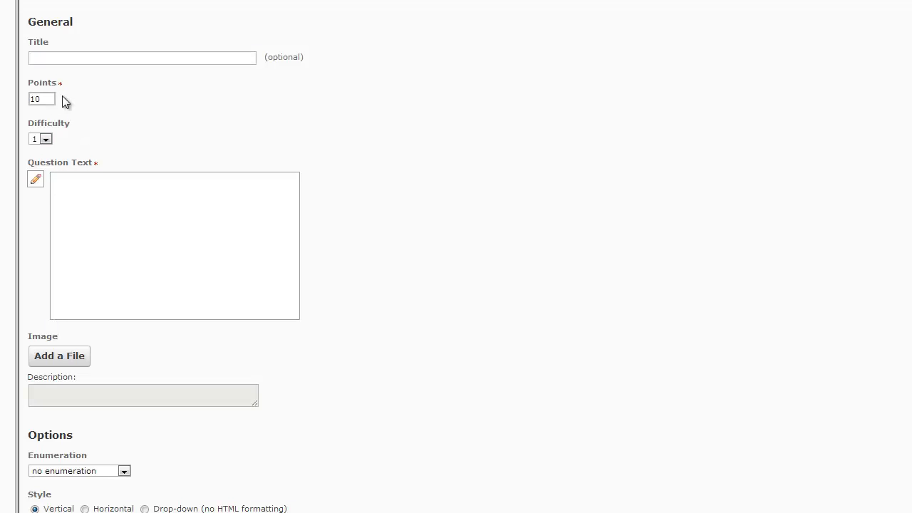
Enter the question text "Was Langston University founded in 1897?"
click(79, 234)
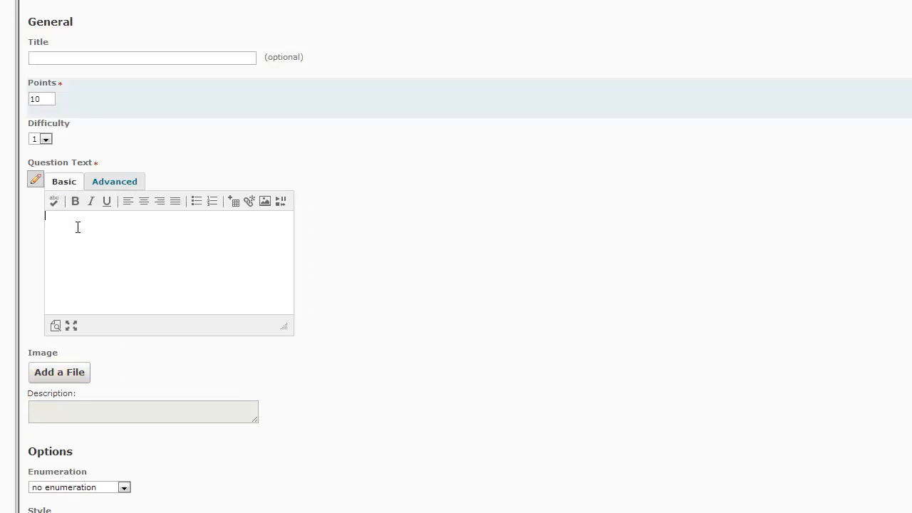
text(Was Langston University founded i)
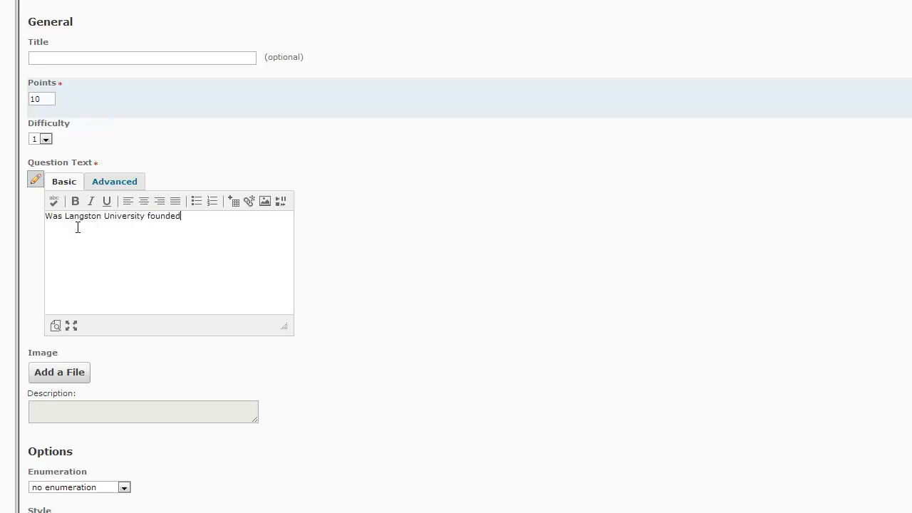
text(n 1897?)
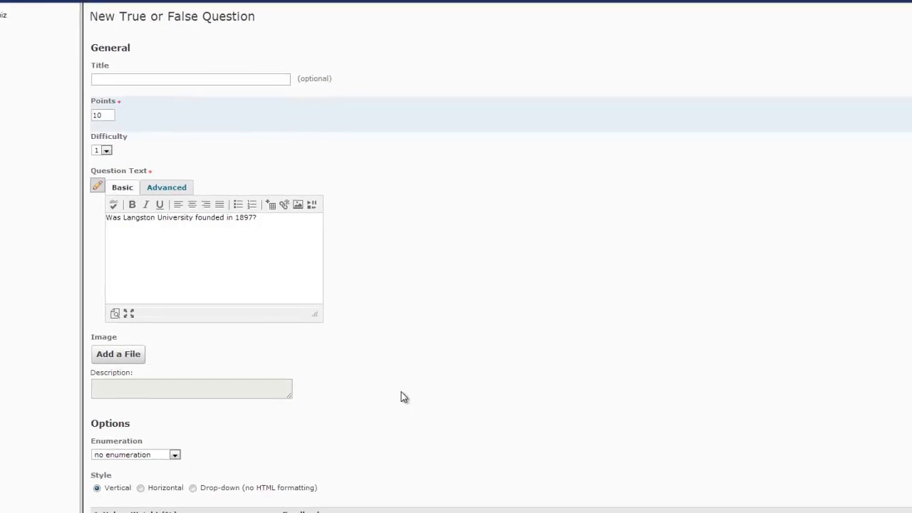
Give the True answer a weight of 100% and save the question
scroll(416, 381, down, 3)
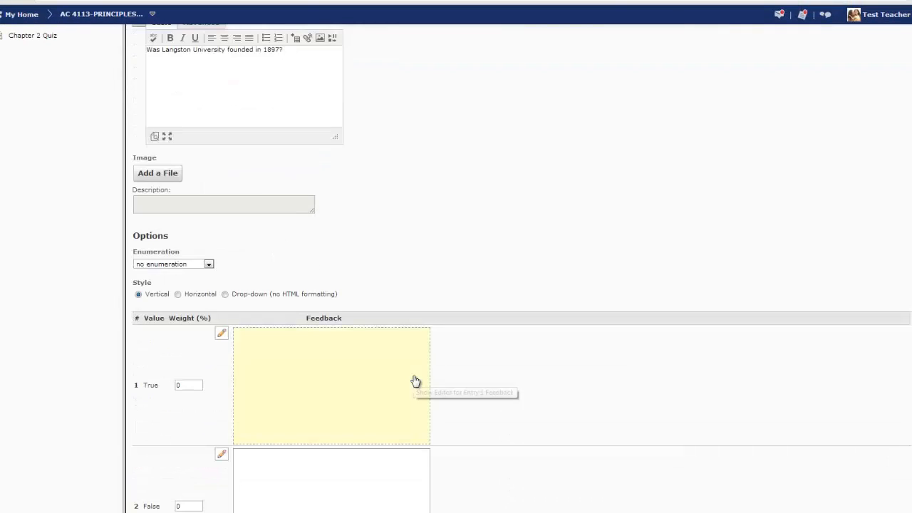
scroll(416, 381, down, 1)
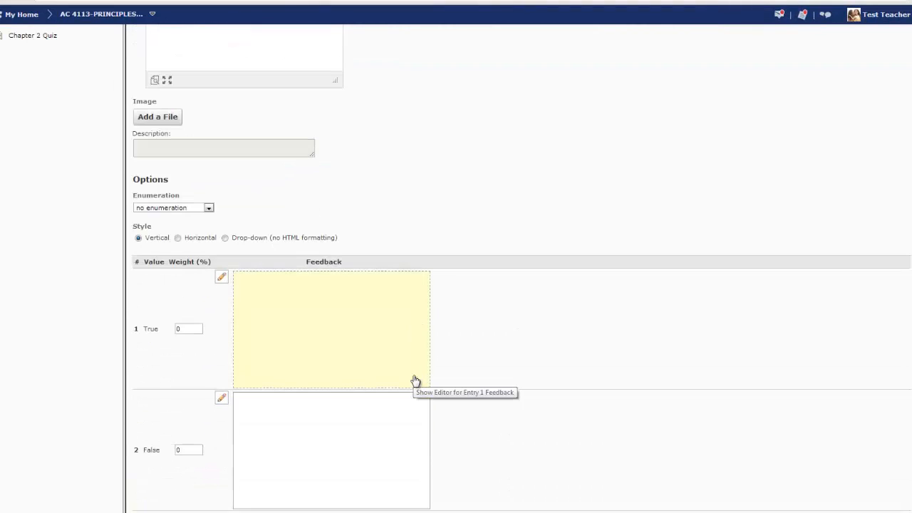
click(186, 329)
double_click(178, 330)
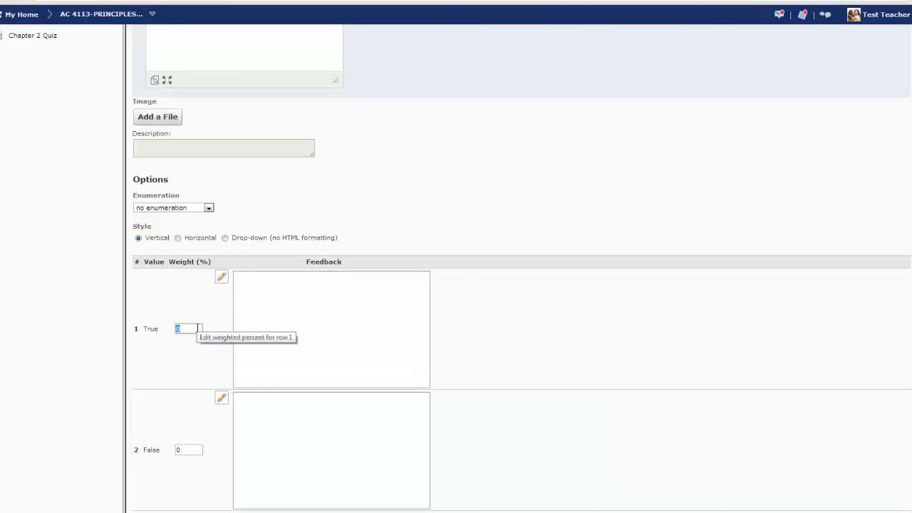
text(100)
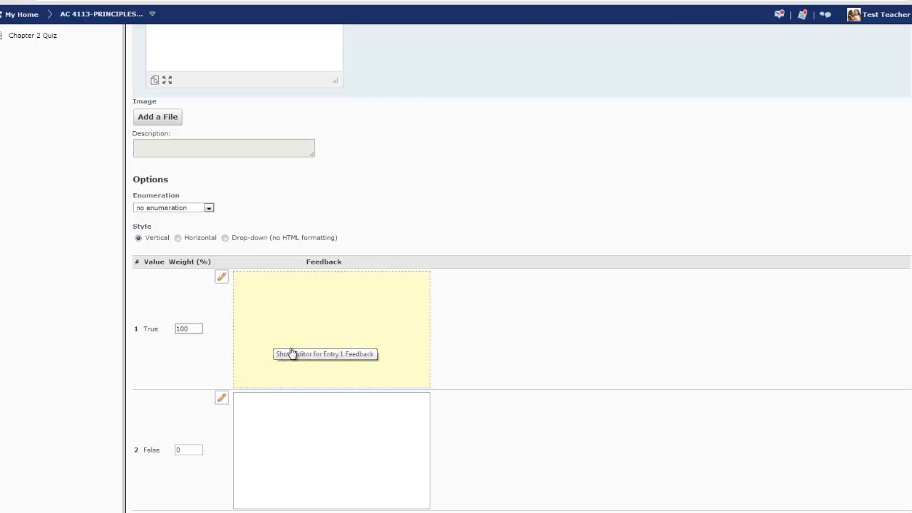
scroll(291, 352, down, 2)
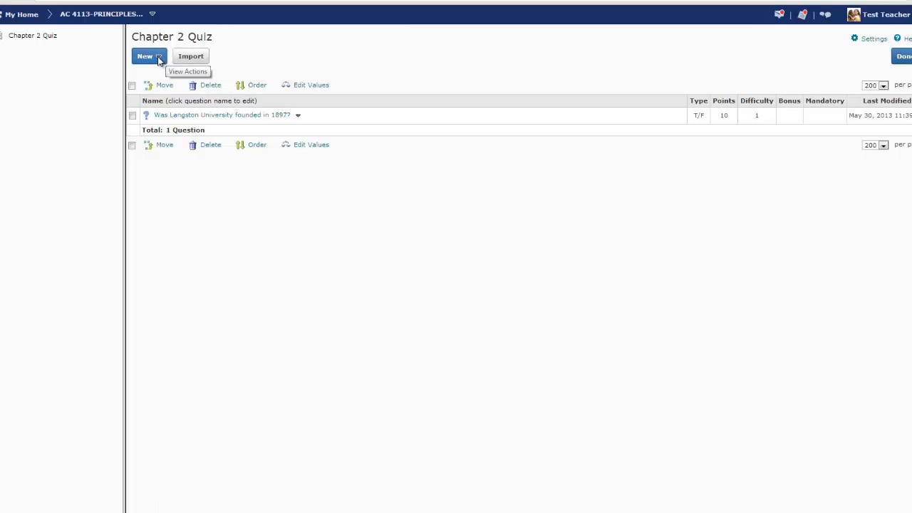
Add a Multiple Choice question worth 10 points asking "What year was Langston University founded?"
click(158, 58)
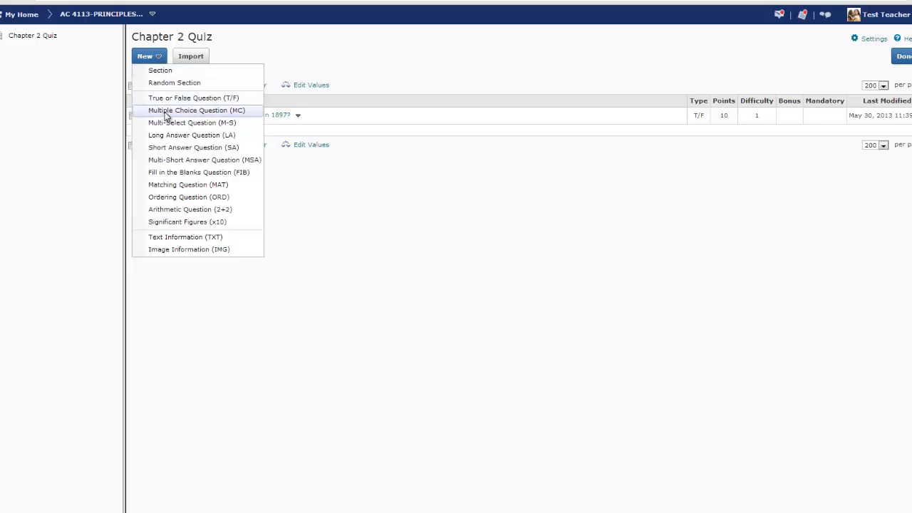
click(167, 112)
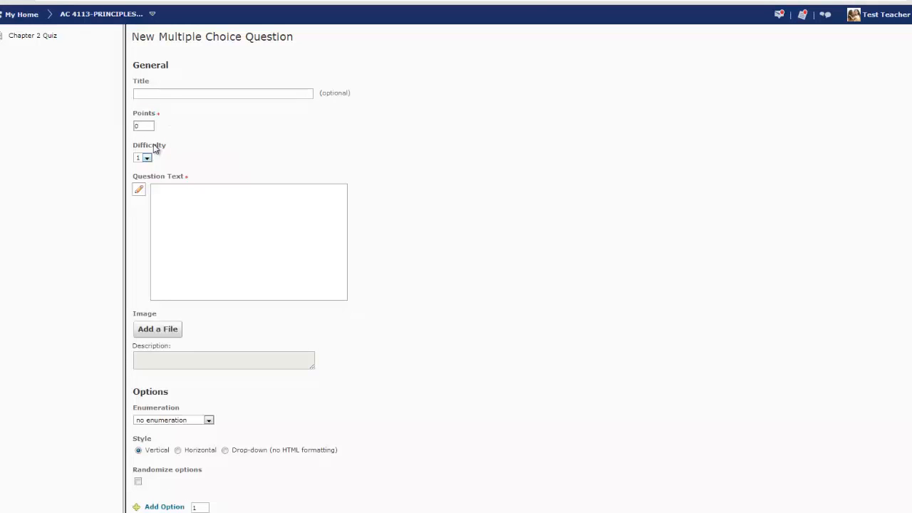
click(144, 126)
drag(144, 125, 111, 125)
text(10)
click(174, 217)
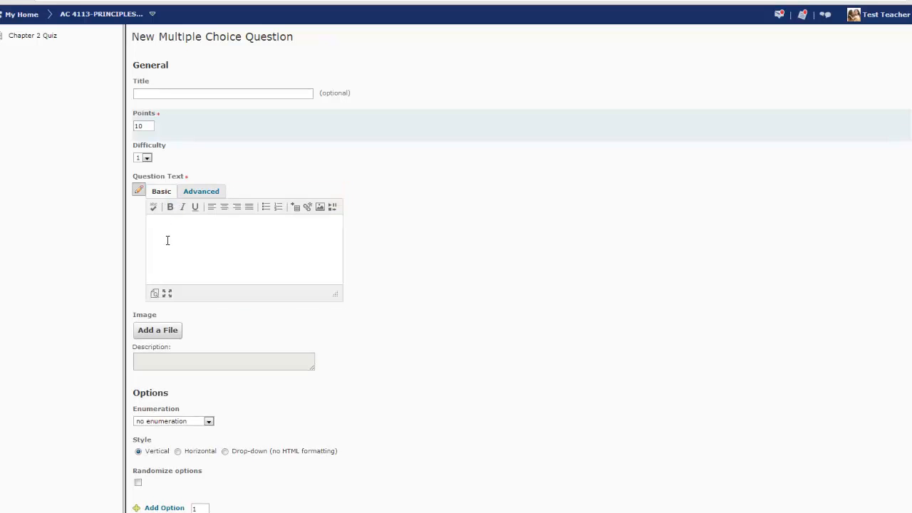
text(What year was Langston University founded?)
Enter the answer options 1980, 1925, 1887 and 1897
scroll(407, 236, down, 4)
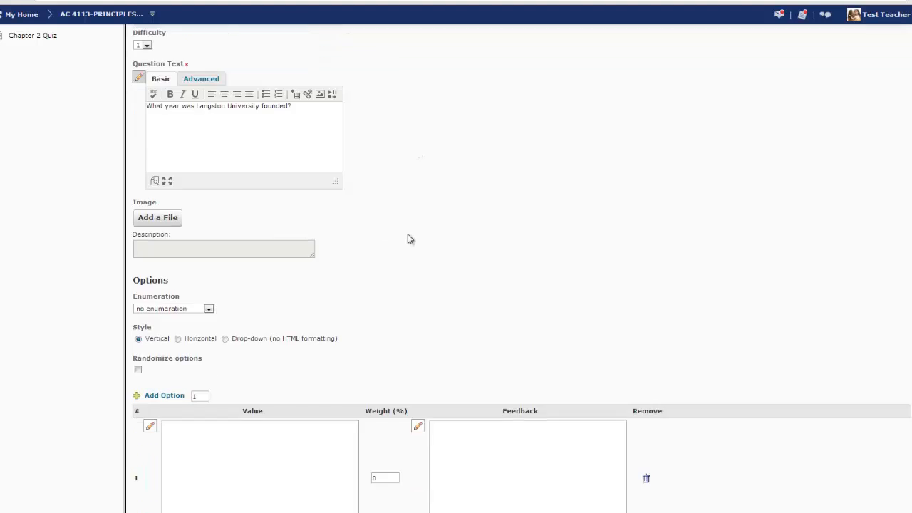
scroll(406, 234, down, 1)
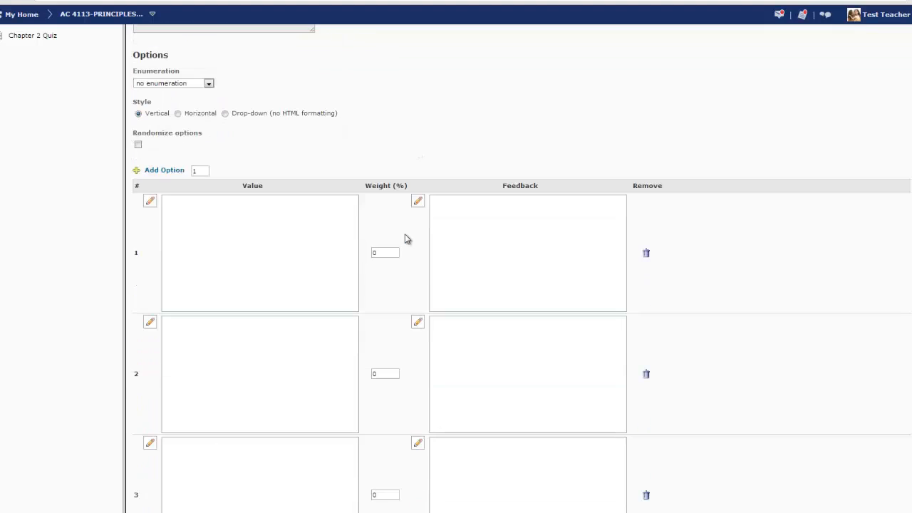
click(266, 237)
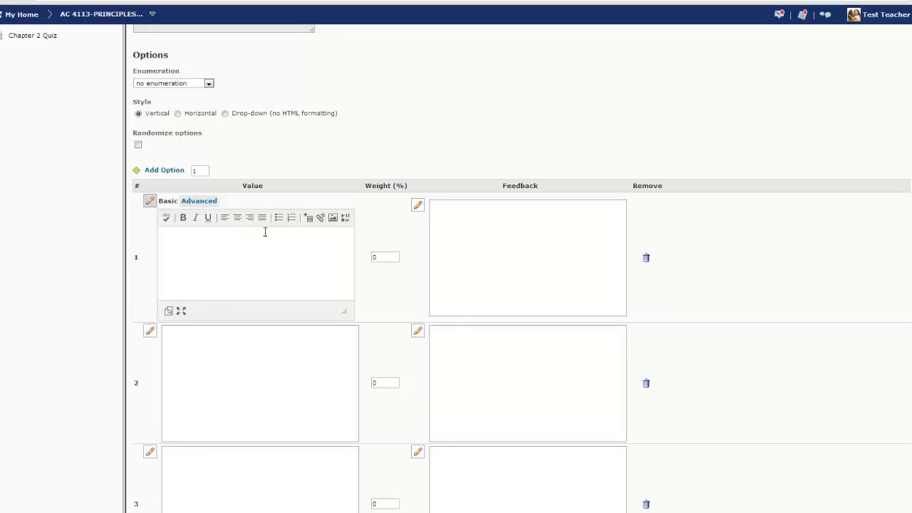
text(1980)
click(214, 358)
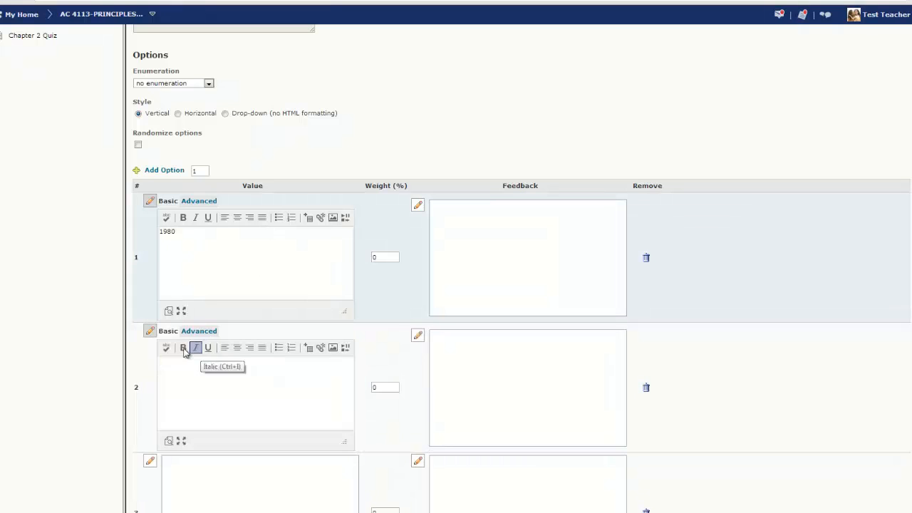
text(1925)
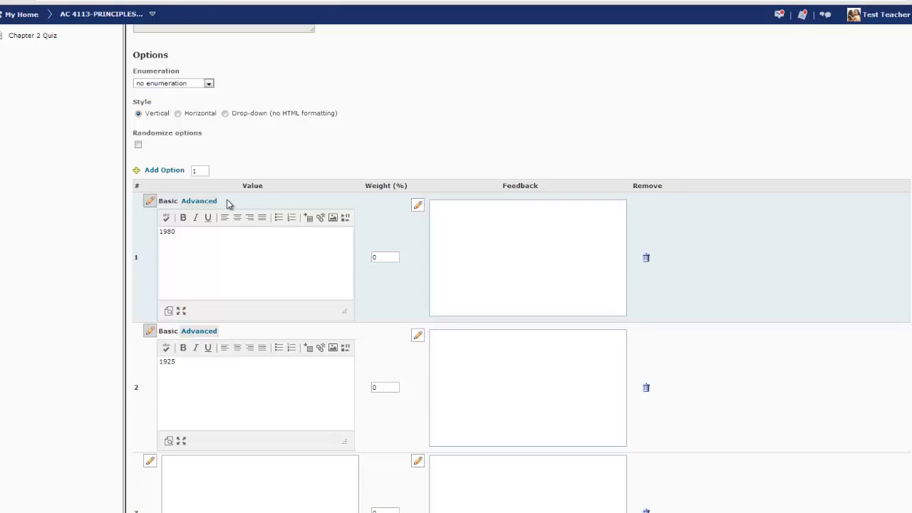
scroll(228, 203, down, 3)
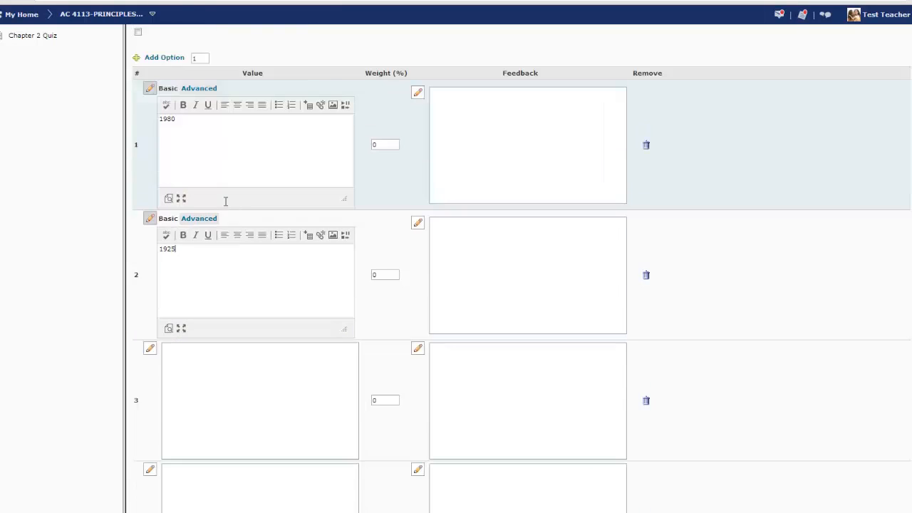
click(255, 338)
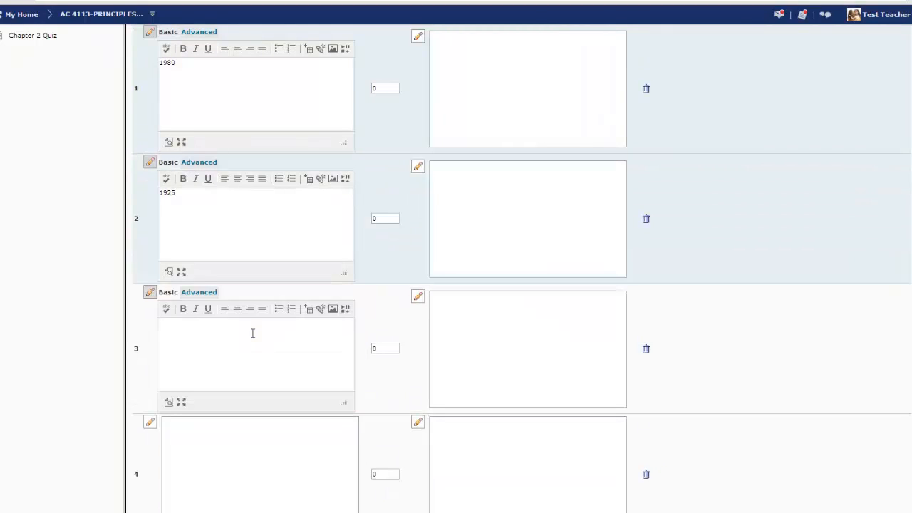
text(1887)
click(210, 460)
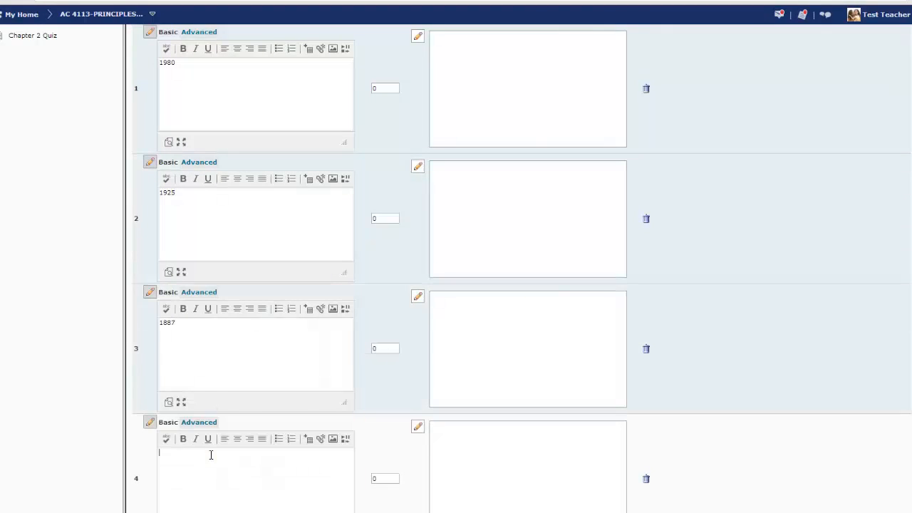
text(1897)
Give the 1897 option a weight of 100% and save the question
double_click(380, 478)
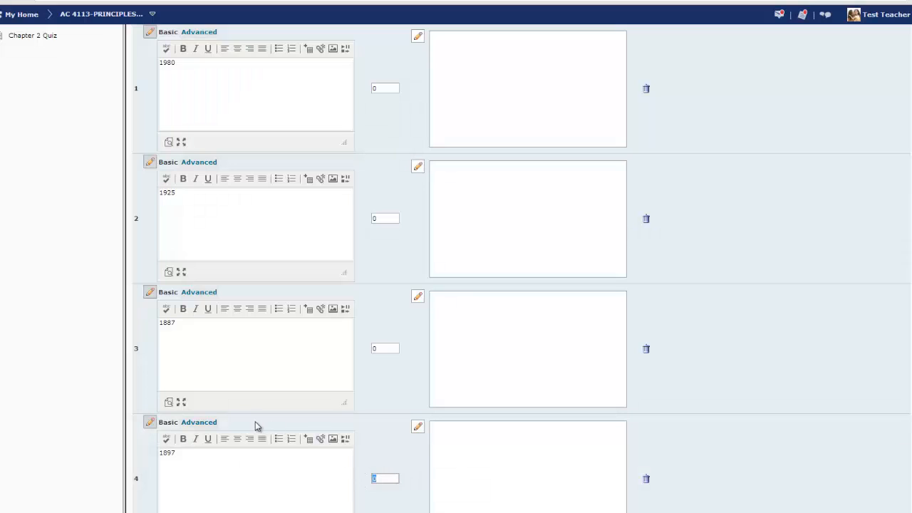
text(100)
scroll(364, 320, down, 1)
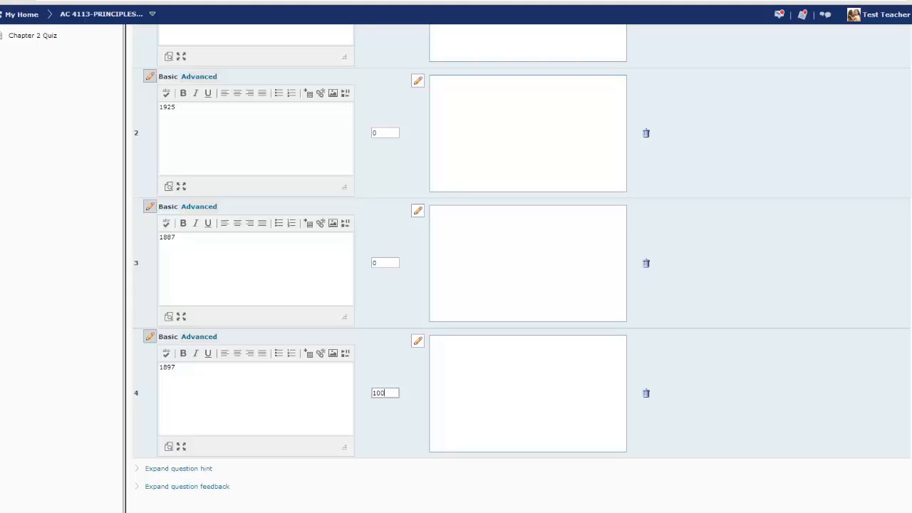
click(150, 510)
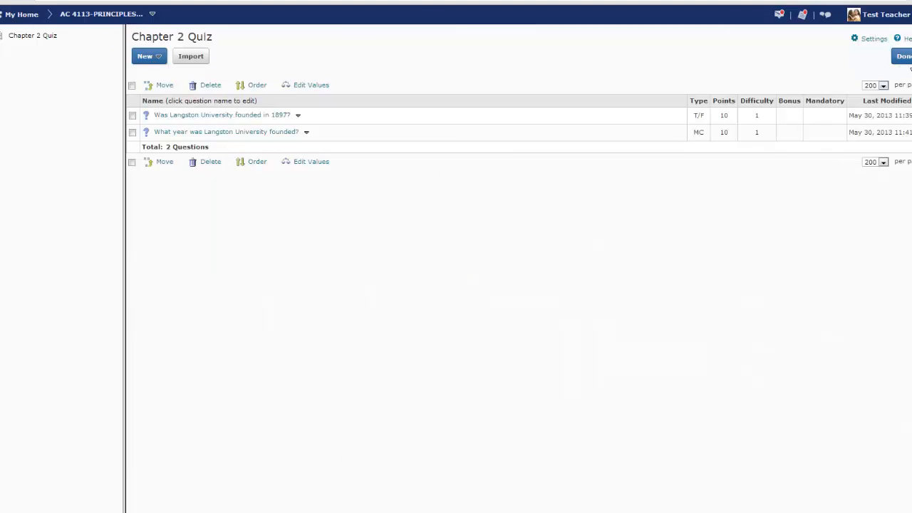
Finish editing questions, place 1 question per page, and save and close the quiz
click(904, 57)
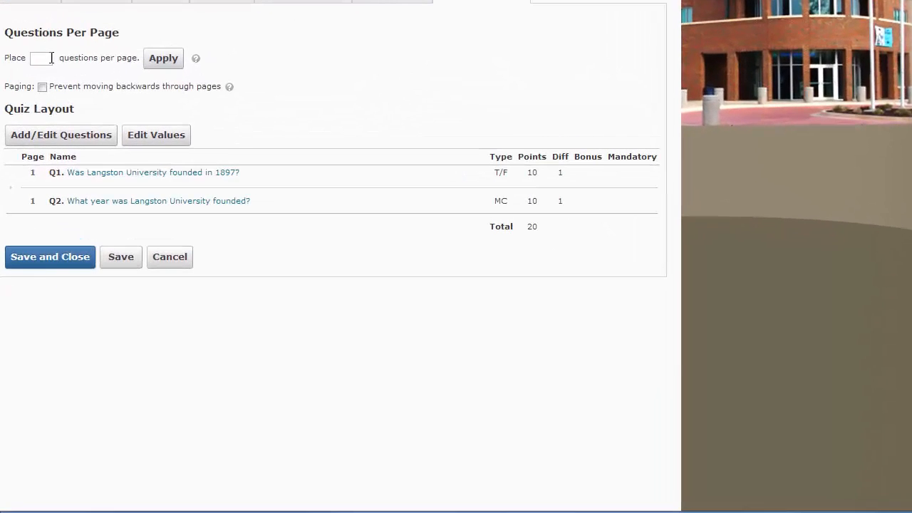
click(228, 181)
text(1)
click(163, 66)
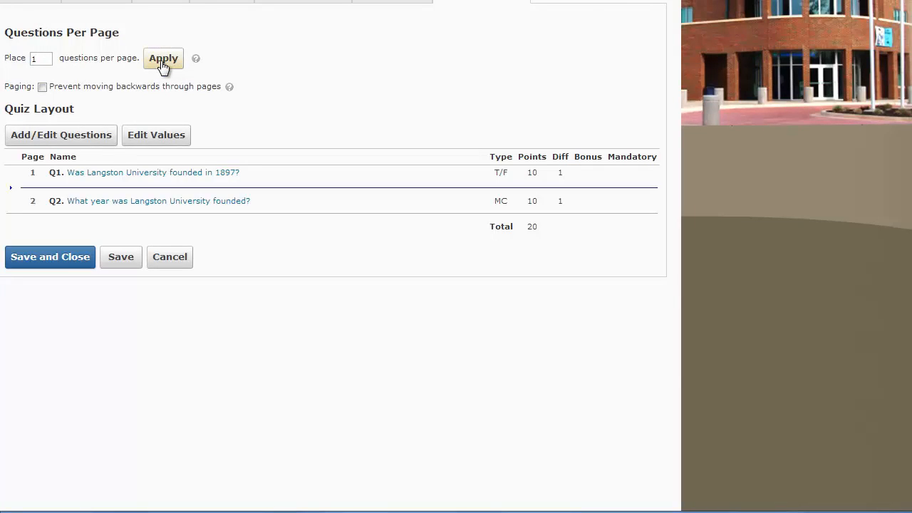
click(48, 258)
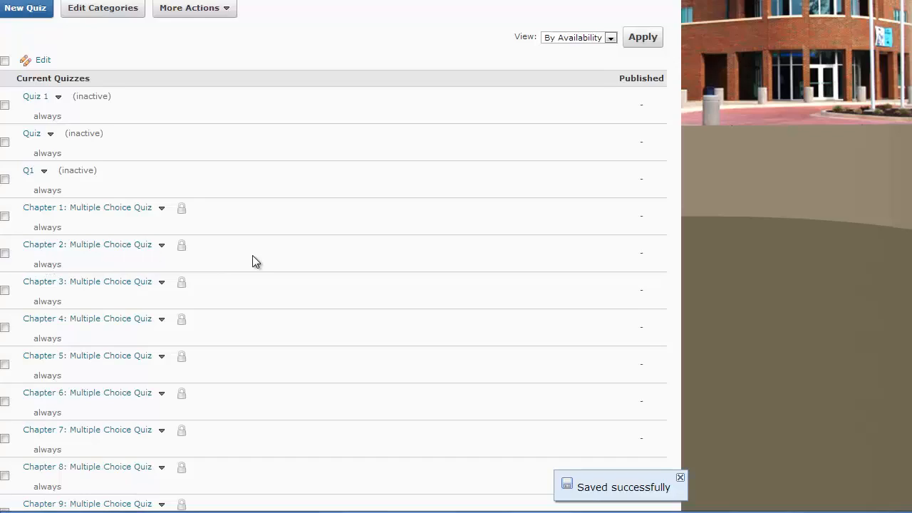
Preview the Chapter 2 Quiz, start an attempt, and go to its second page
drag(911, 214, 907, 512)
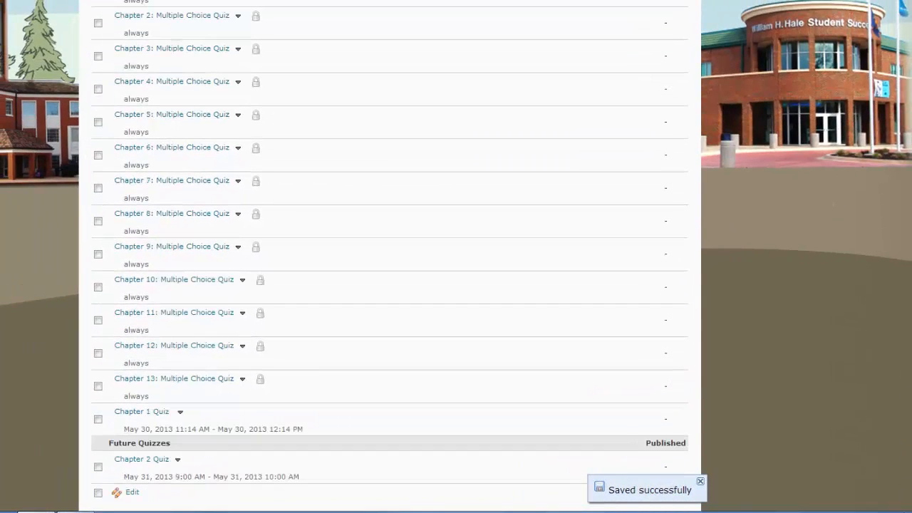
click(178, 462)
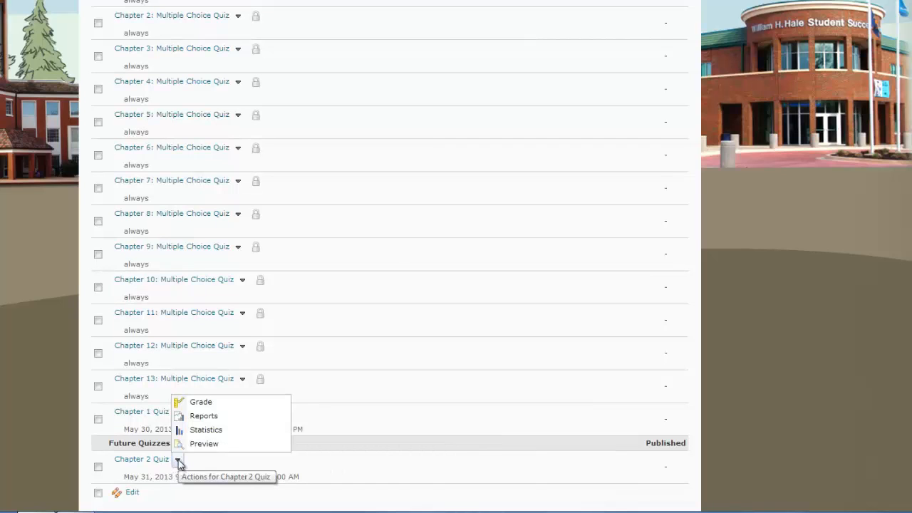
click(202, 444)
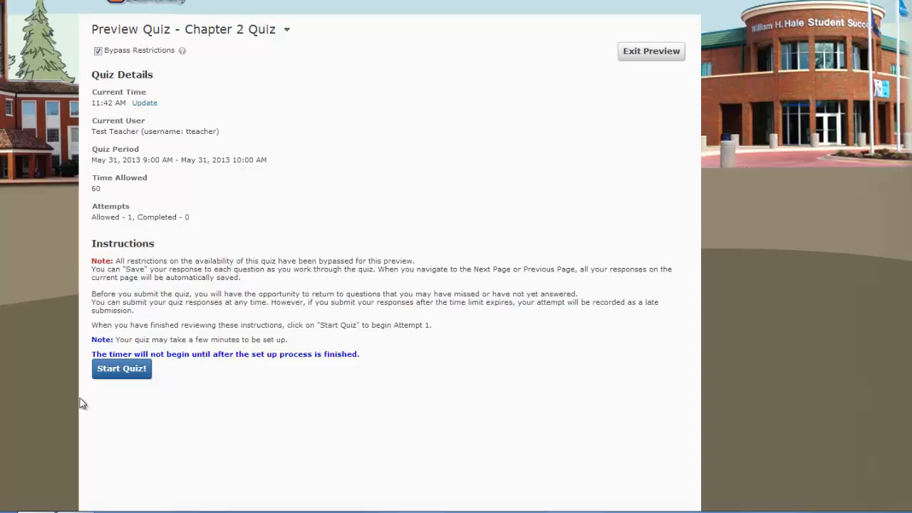
click(128, 376)
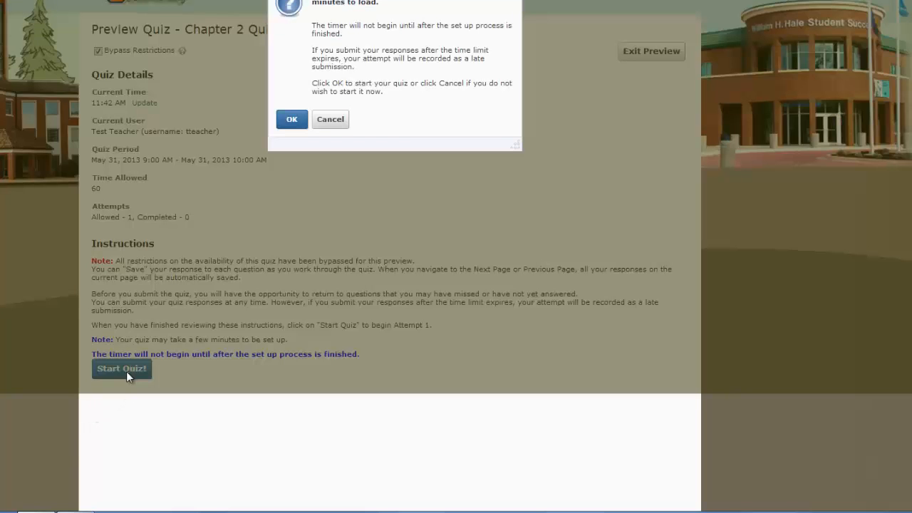
click(294, 121)
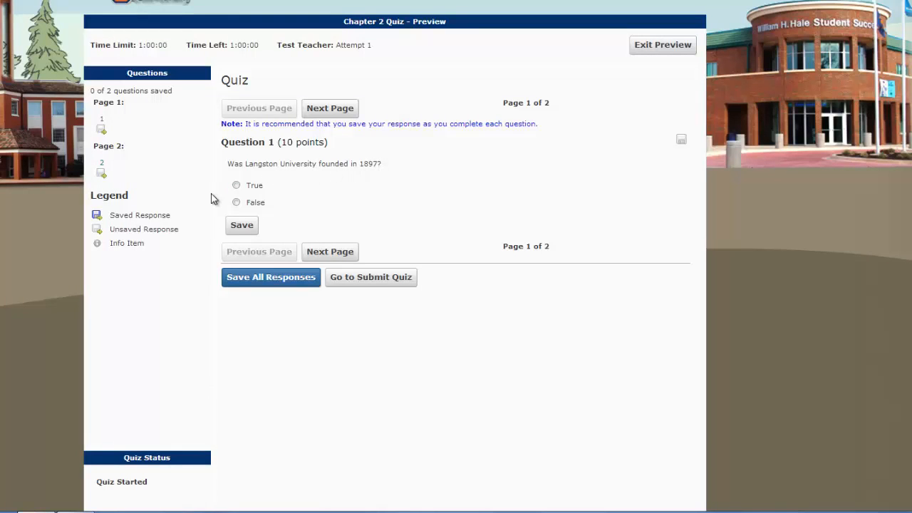
click(343, 255)
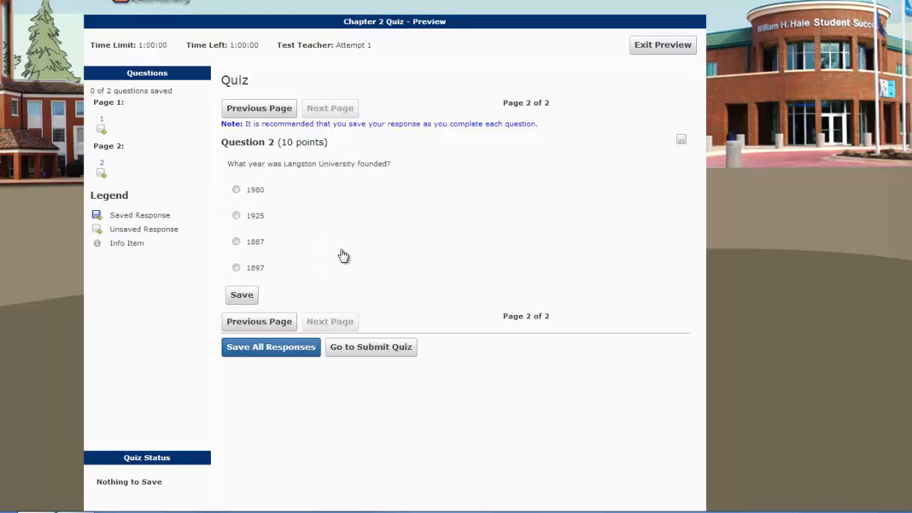